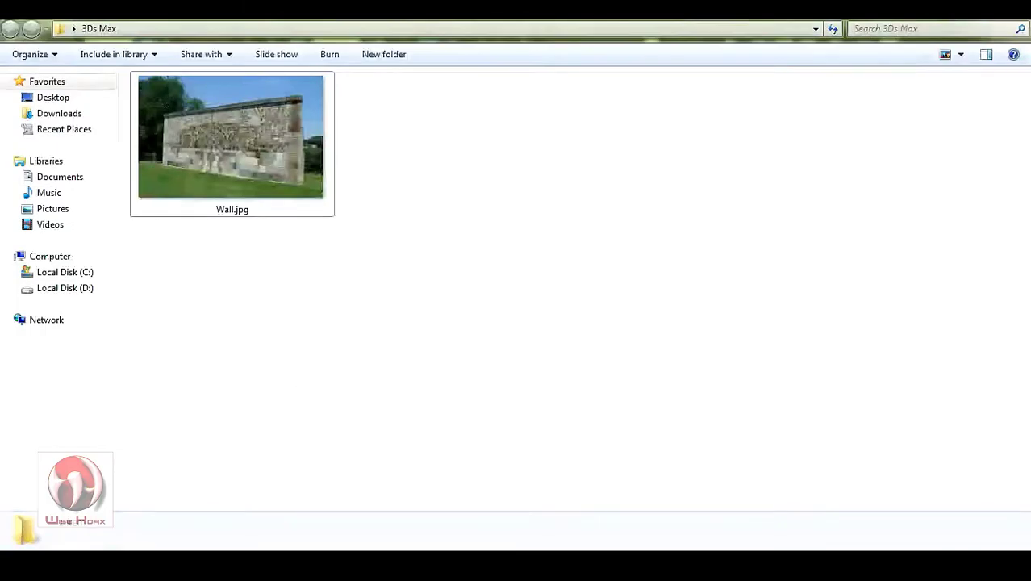
Step: Drag Wall.jpg from the Explorer 3Ds Max folder onto the 3ds Max Perspective viewport
click(226, 174)
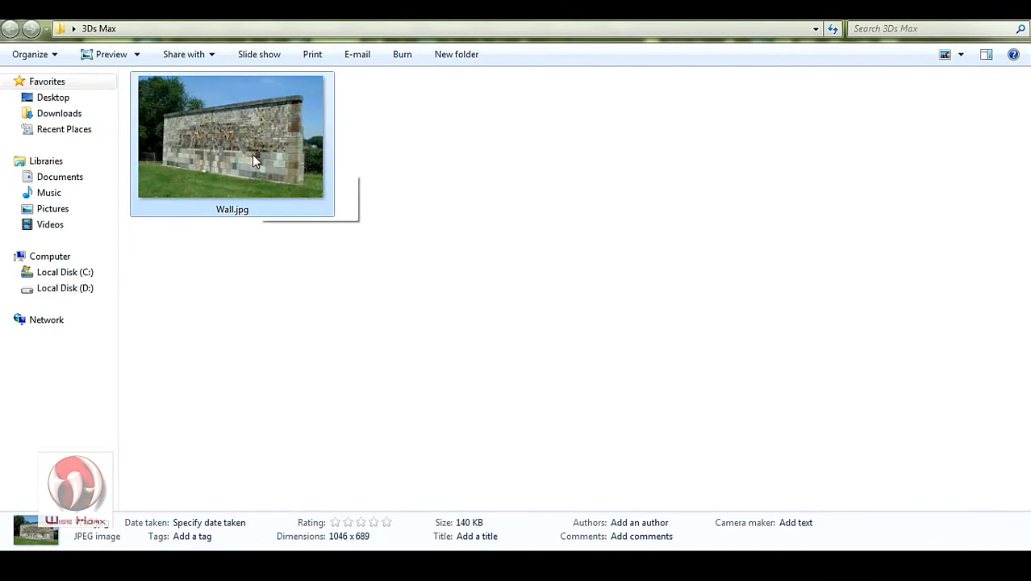
drag(232, 140, 602, 361)
Step: Accept Wall.jpg as the viewport background and set its aspect ratio to Match Bitmap
click(476, 320)
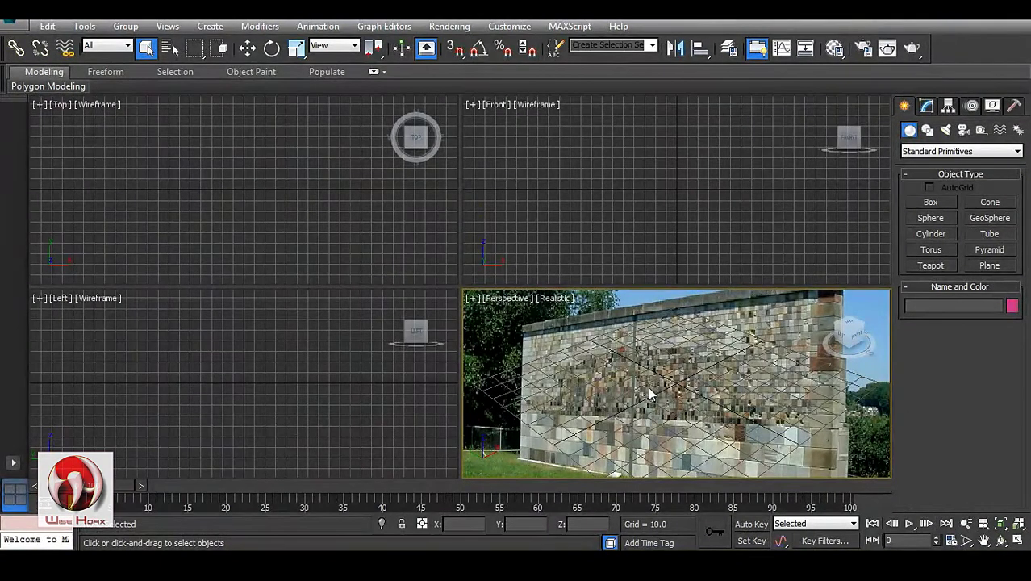
key(alt+b)
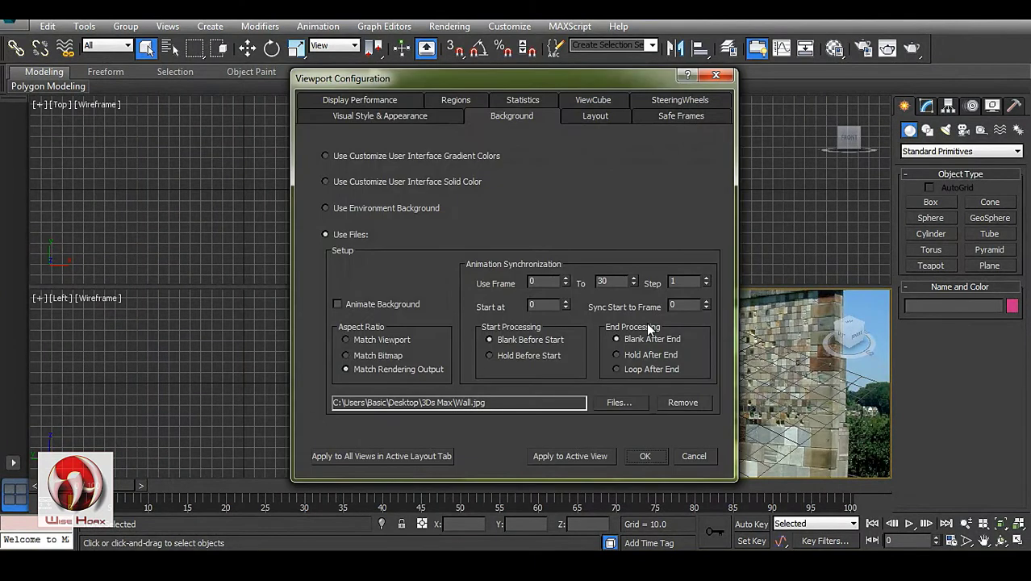
click(365, 355)
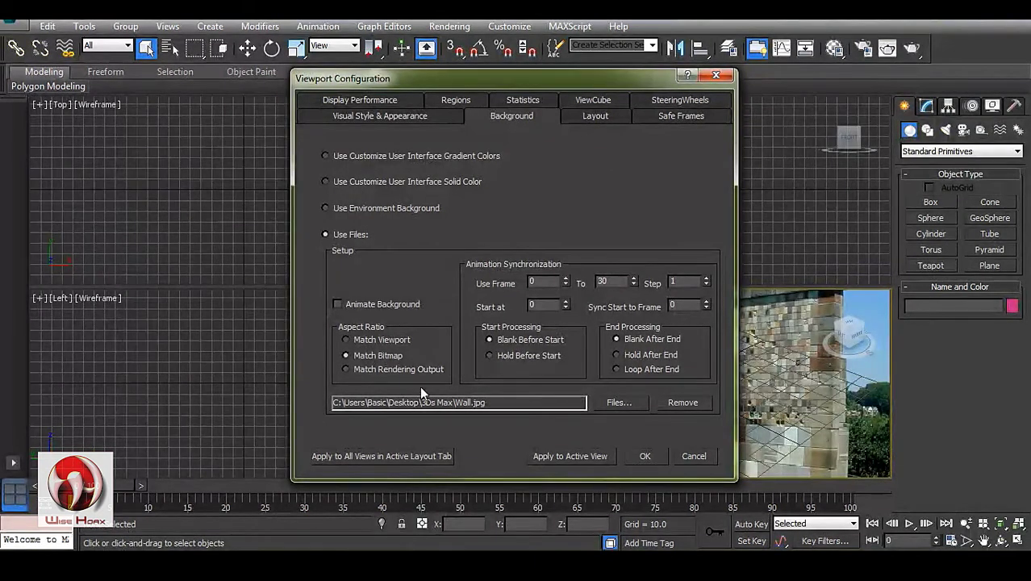
click(645, 456)
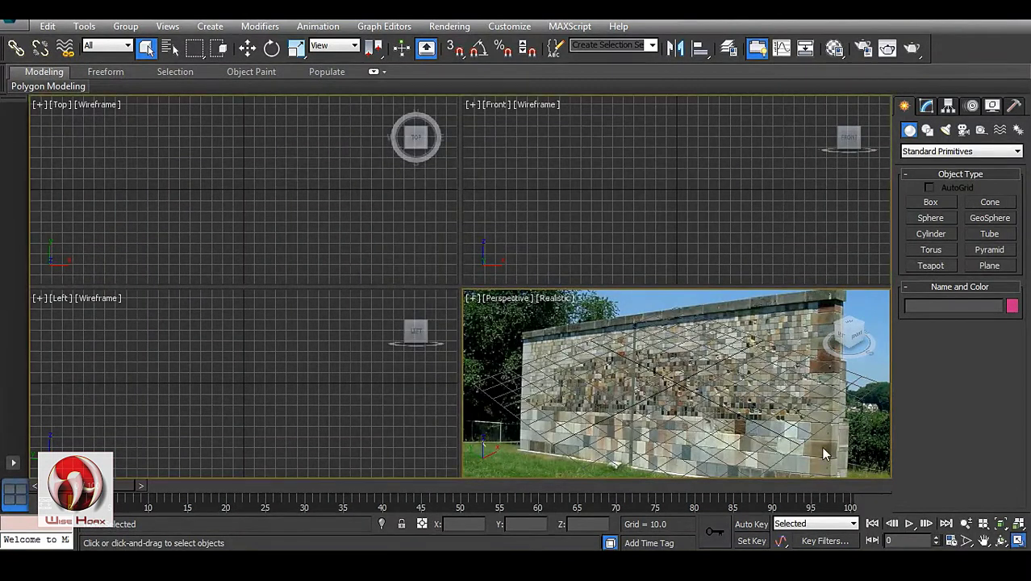
Step: Maximize the Perspective viewport and make a test render
key(alt+w)
click(887, 48)
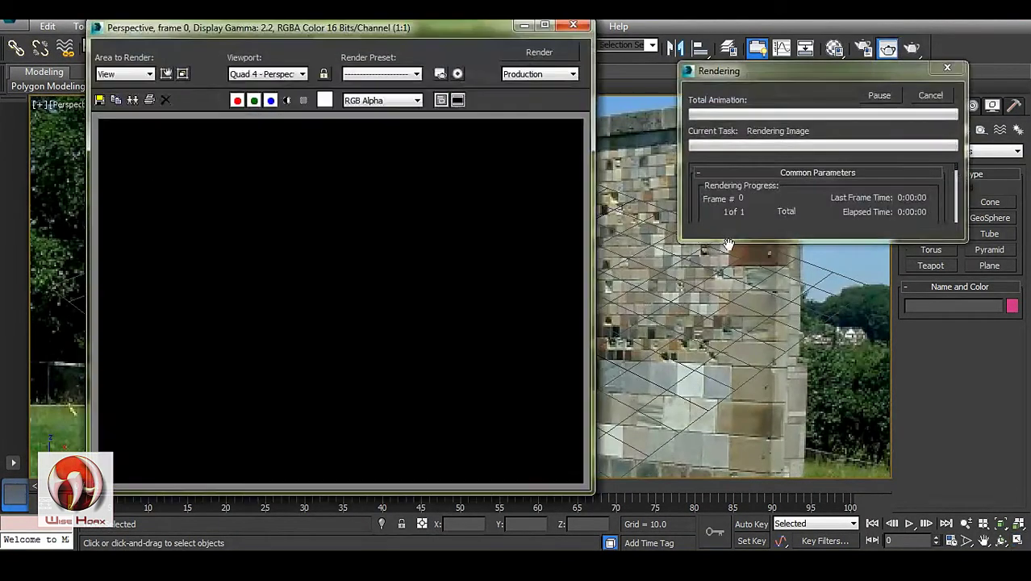
drag(472, 34, 717, 33)
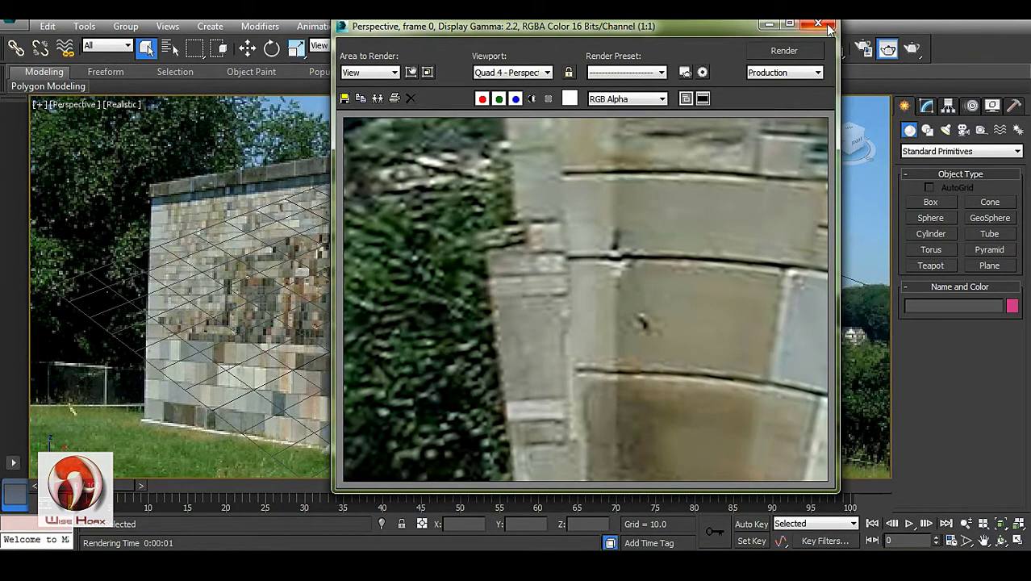
Step: Open Environment and Effects showing Wall.jpg as the environment map, and close the render window
click(703, 74)
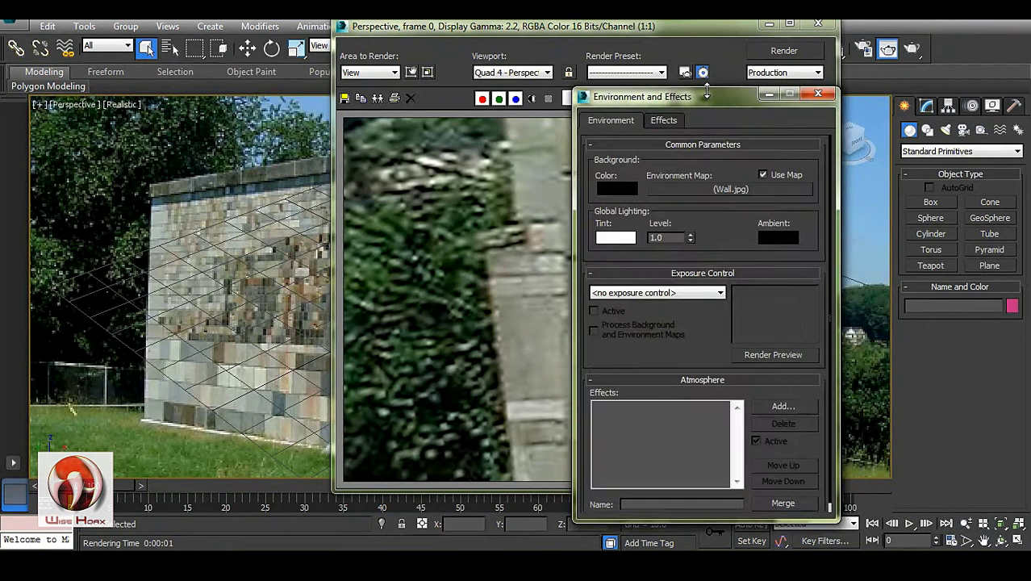
drag(719, 98, 286, 80)
drag(835, 28, 947, 105)
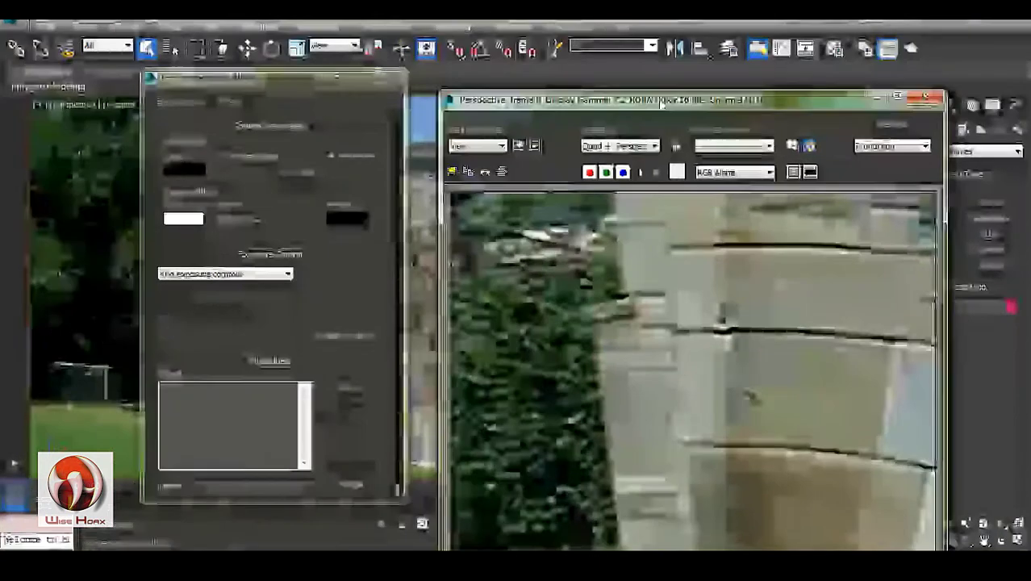
click(928, 100)
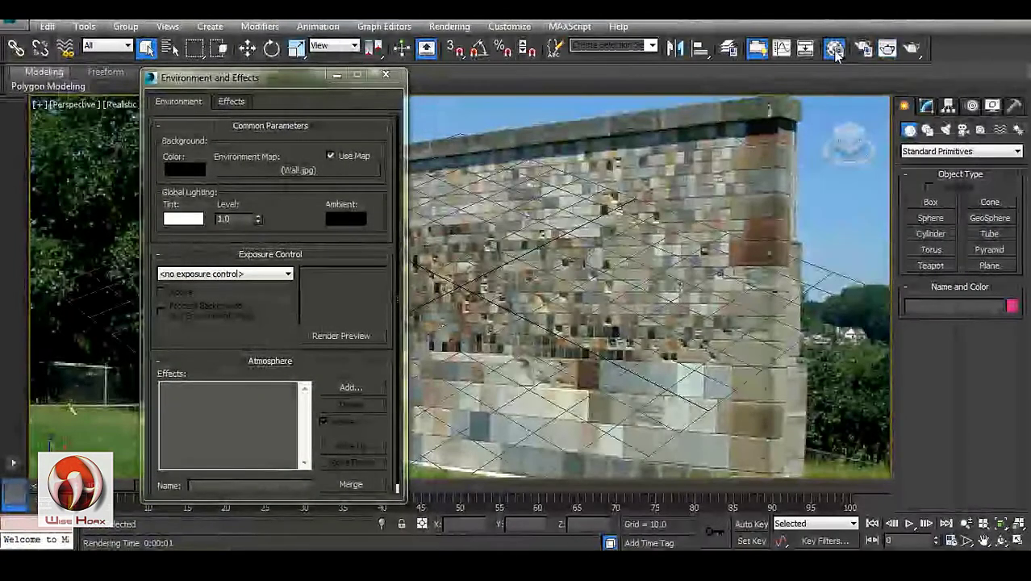
Step: Instance the Wall.jpg environment map into the first Material Editor slot, set Screen mapping, and test-render
key(m)
drag(240, 28, 162, 47)
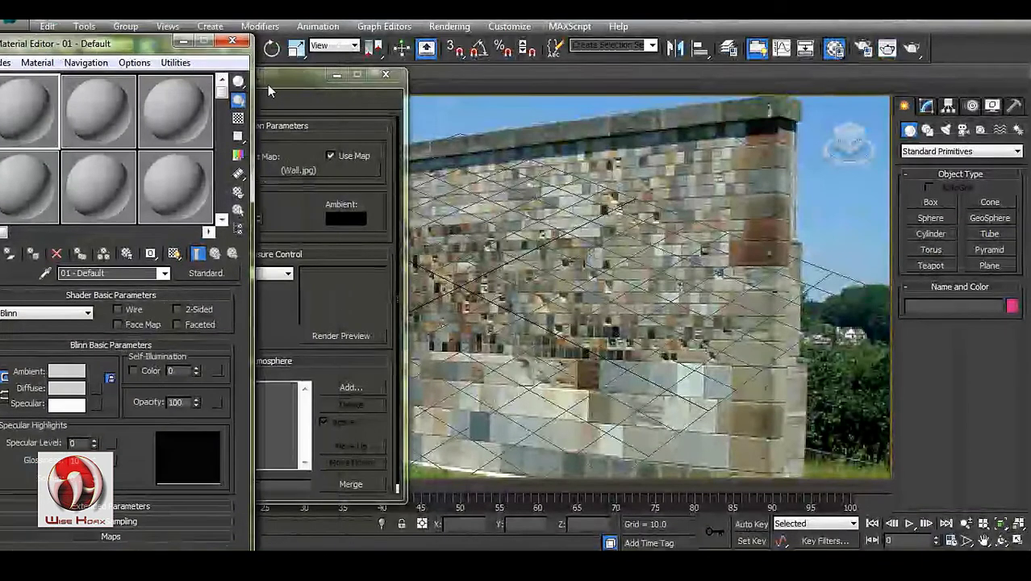
drag(302, 81, 502, 94)
drag(96, 43, 162, 68)
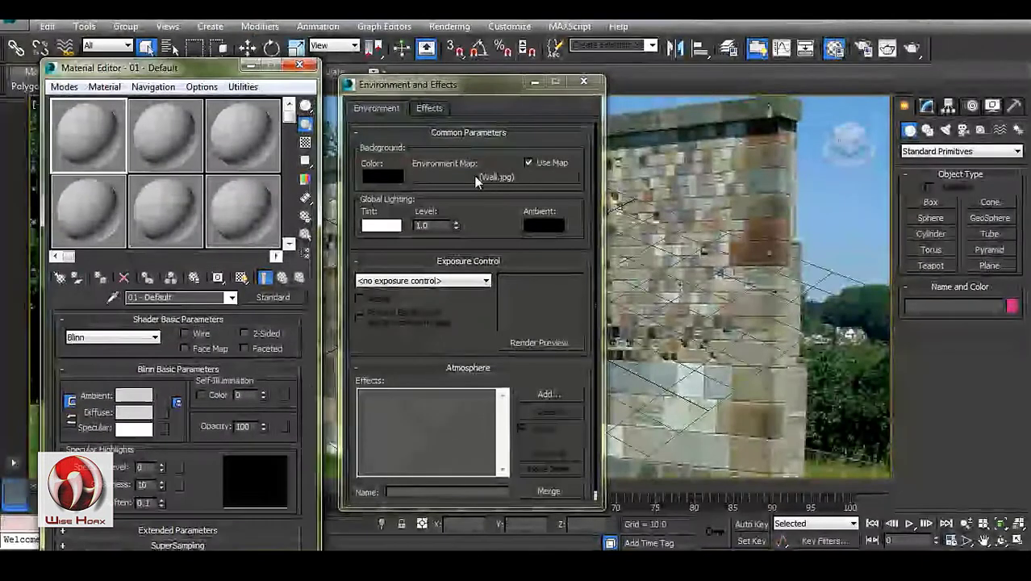
drag(487, 176, 79, 114)
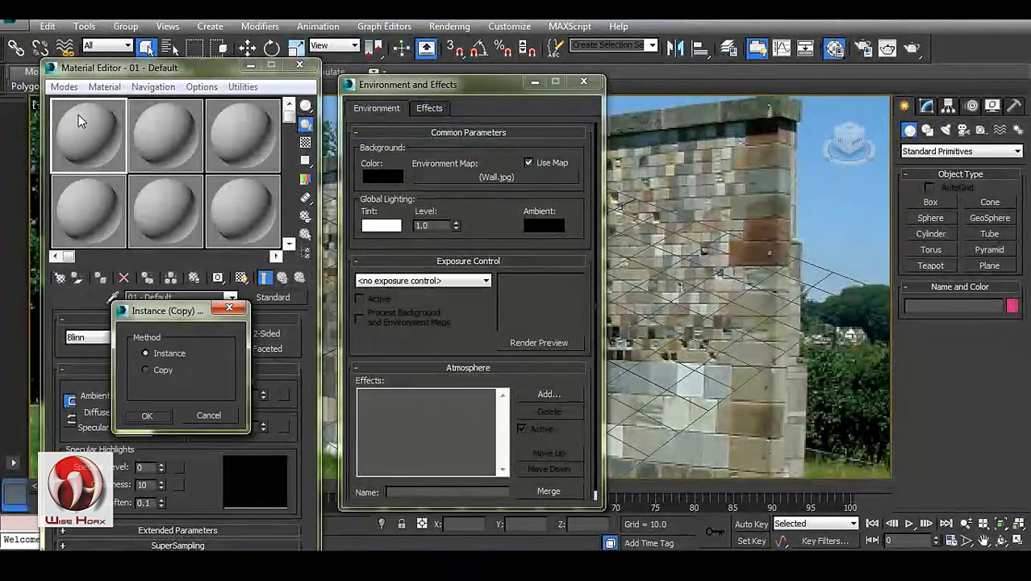
click(147, 415)
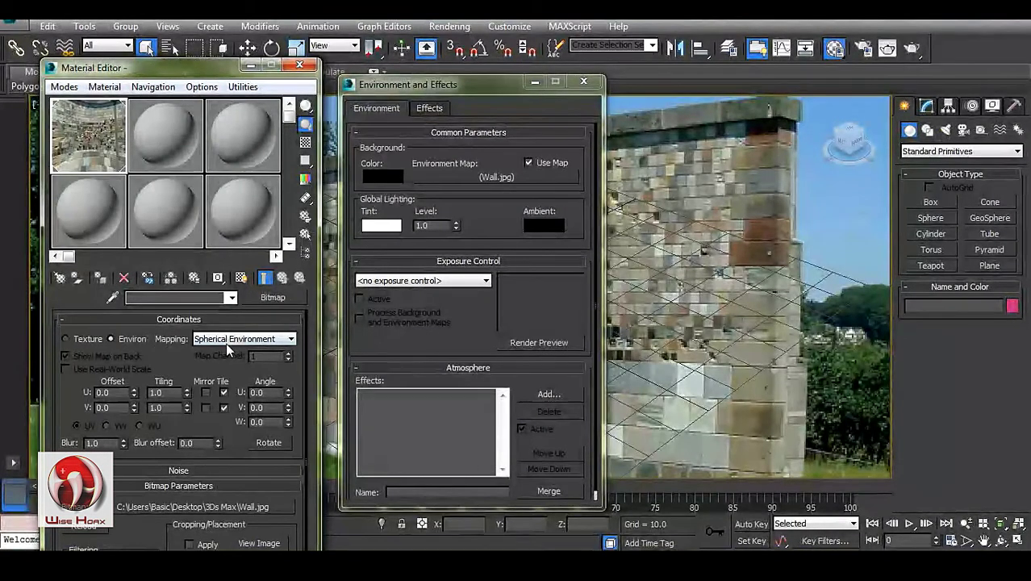
click(228, 340)
click(208, 381)
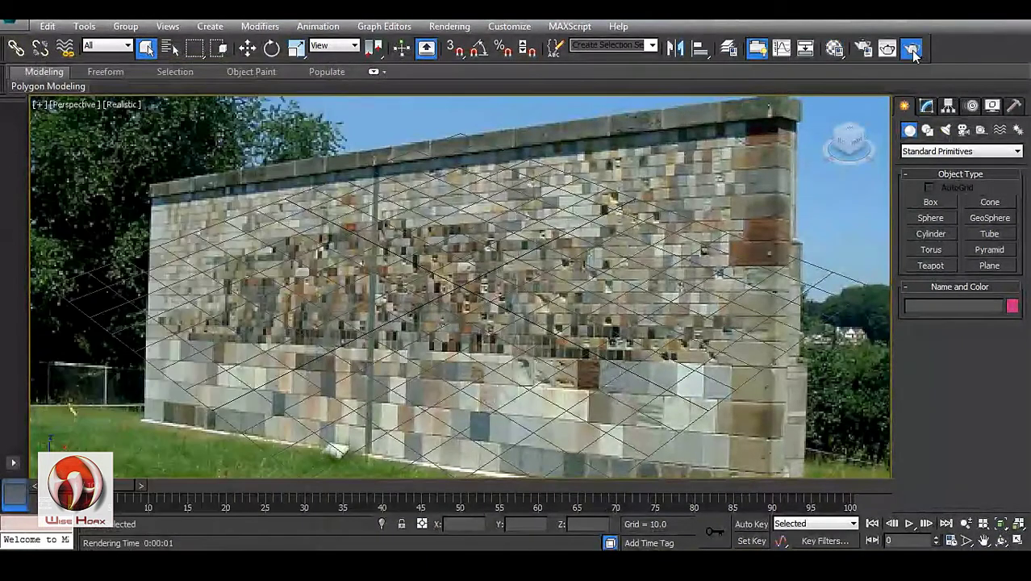
click(912, 49)
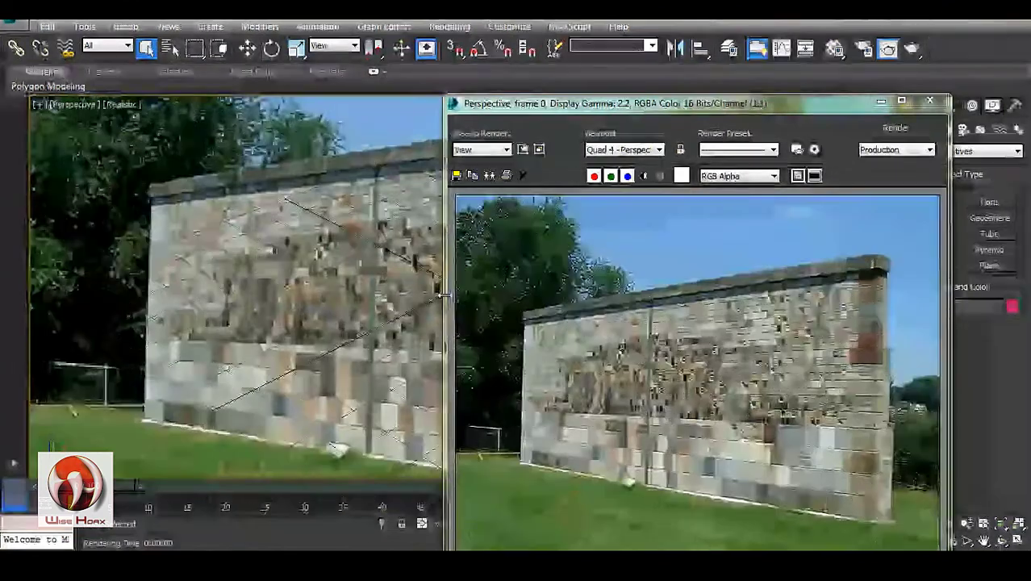
click(930, 101)
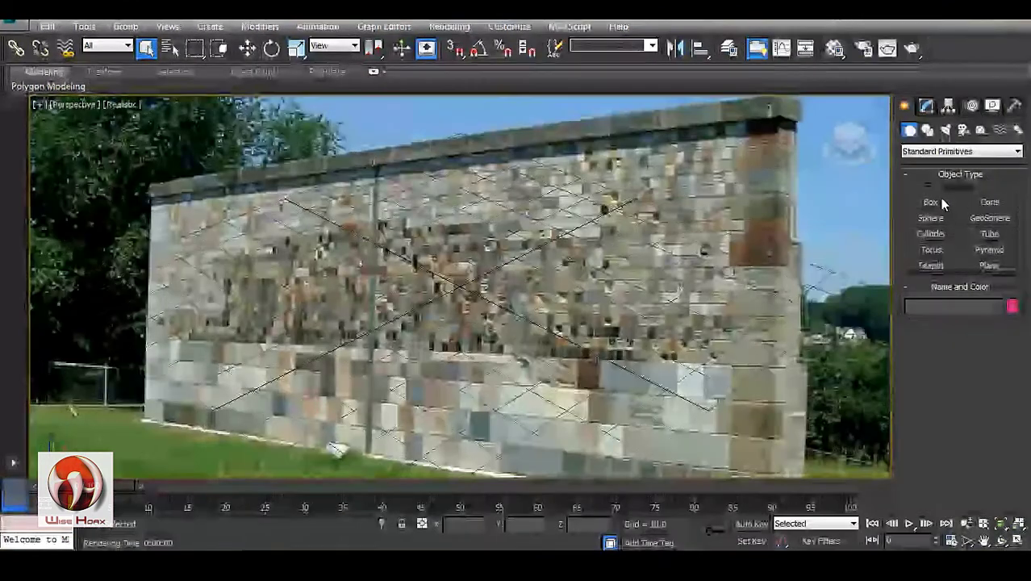
Step: Create a box whose base and height cover the wall's front face in the photo
click(936, 202)
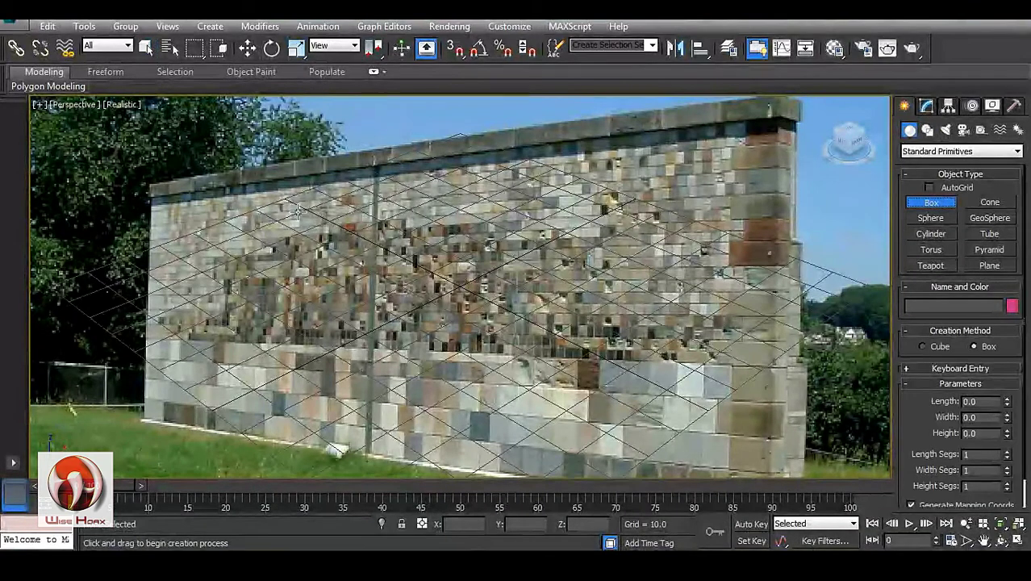
drag(273, 218, 670, 438)
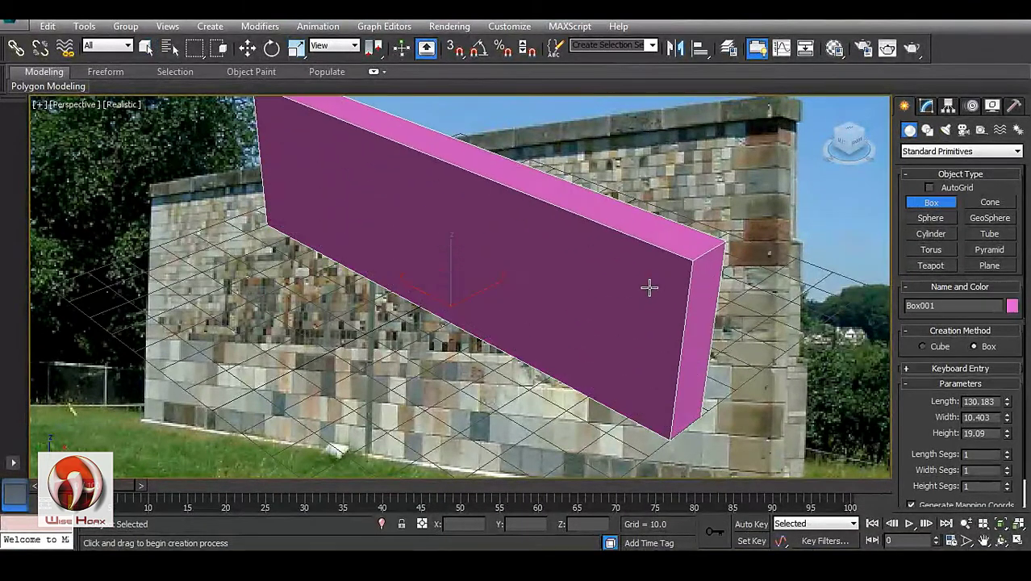
click(653, 232)
Step: Orbit to a frontal view of the box and render it over the wall background
click(247, 48)
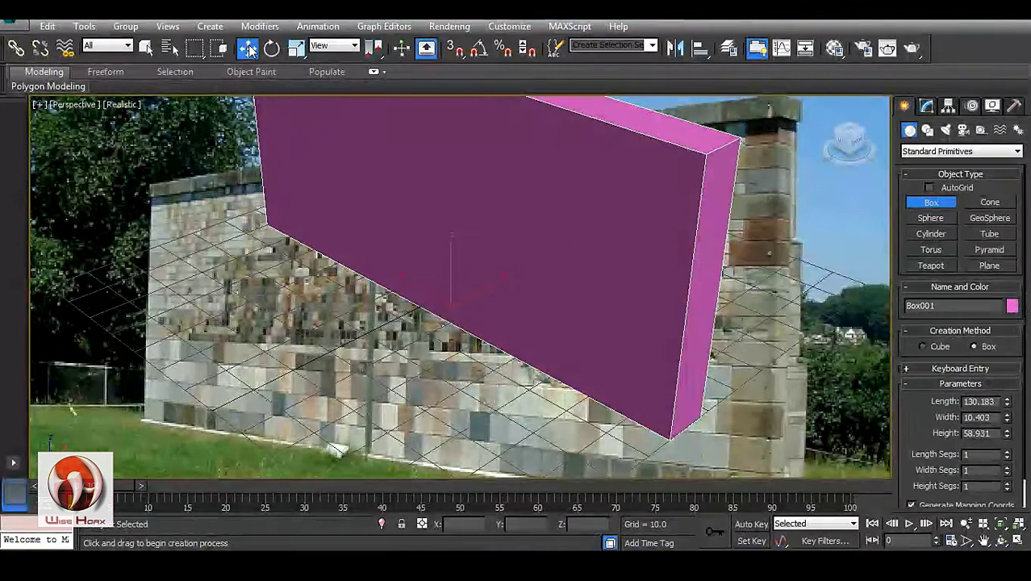
click(1000, 540)
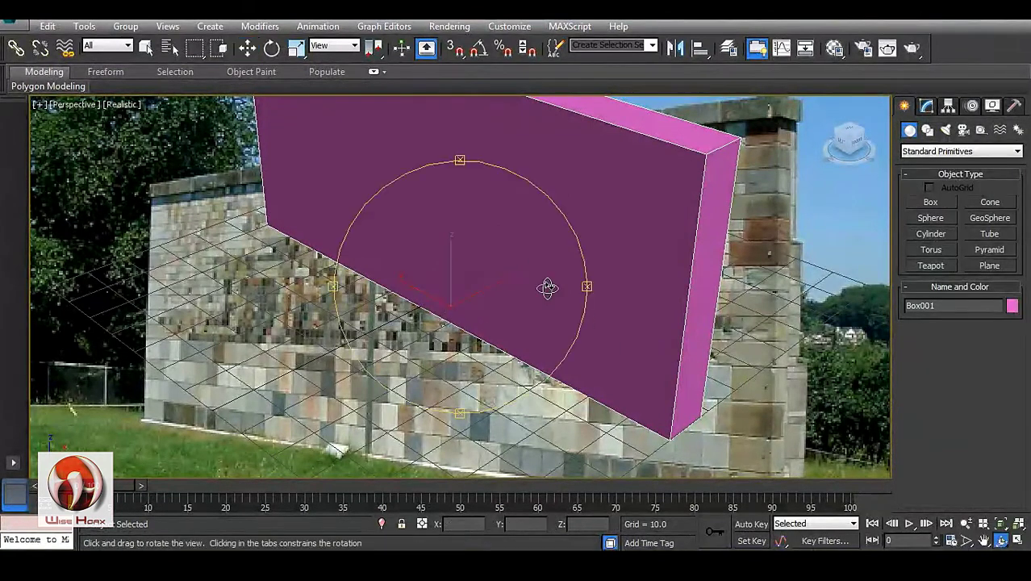
drag(548, 286, 455, 272)
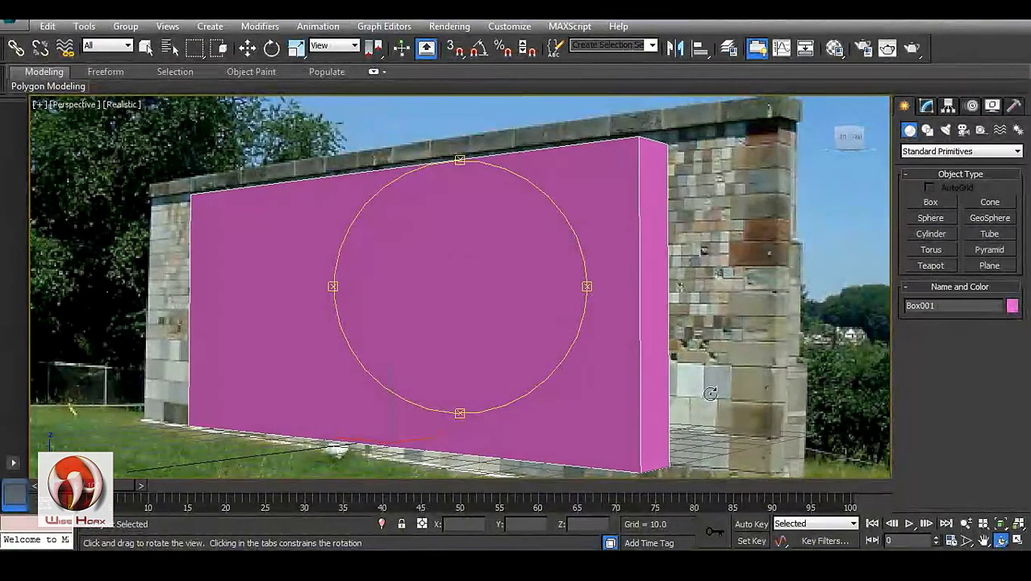
drag(710, 392, 635, 320)
right_click(634, 320)
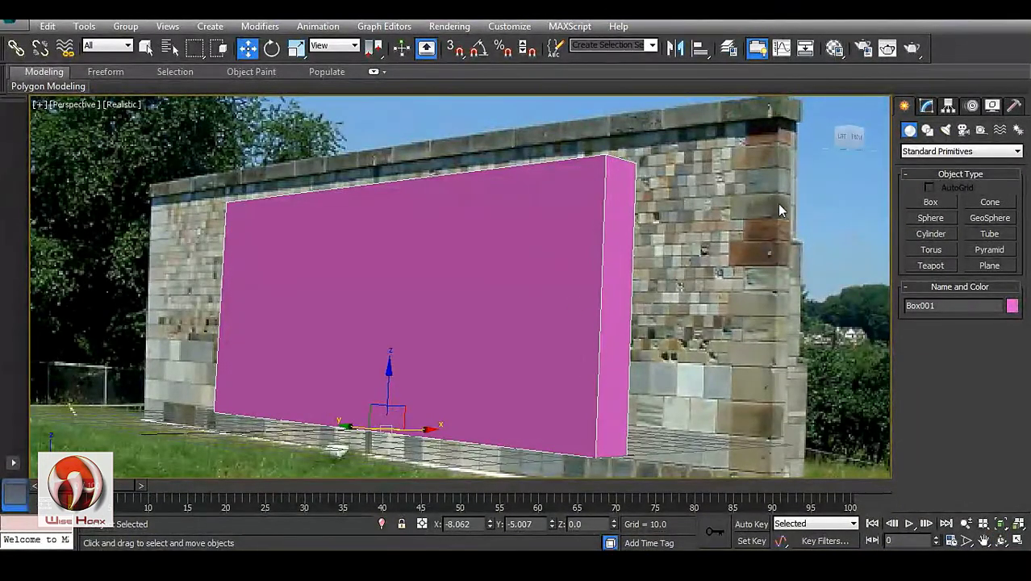
click(912, 48)
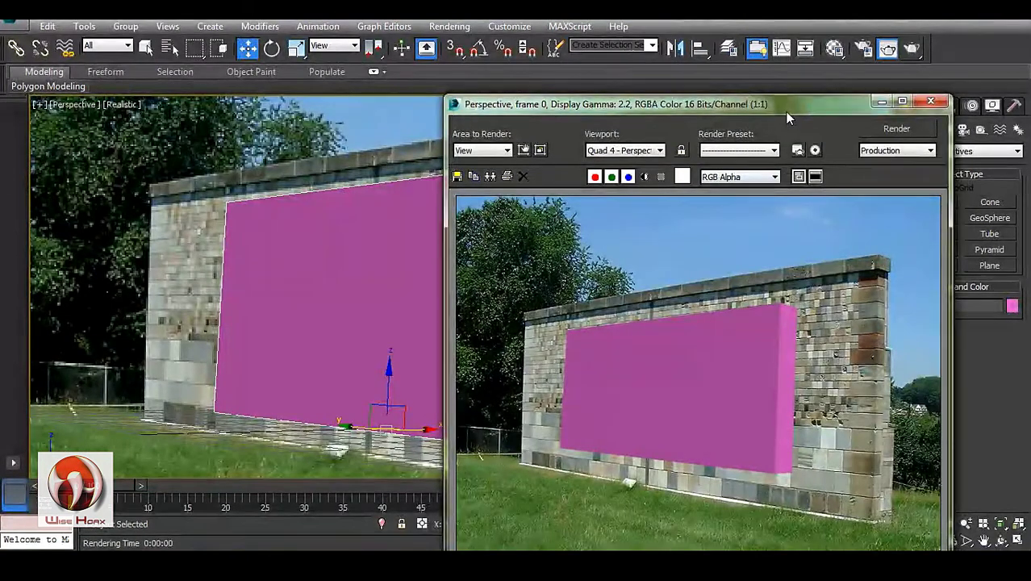
drag(785, 112, 658, 63)
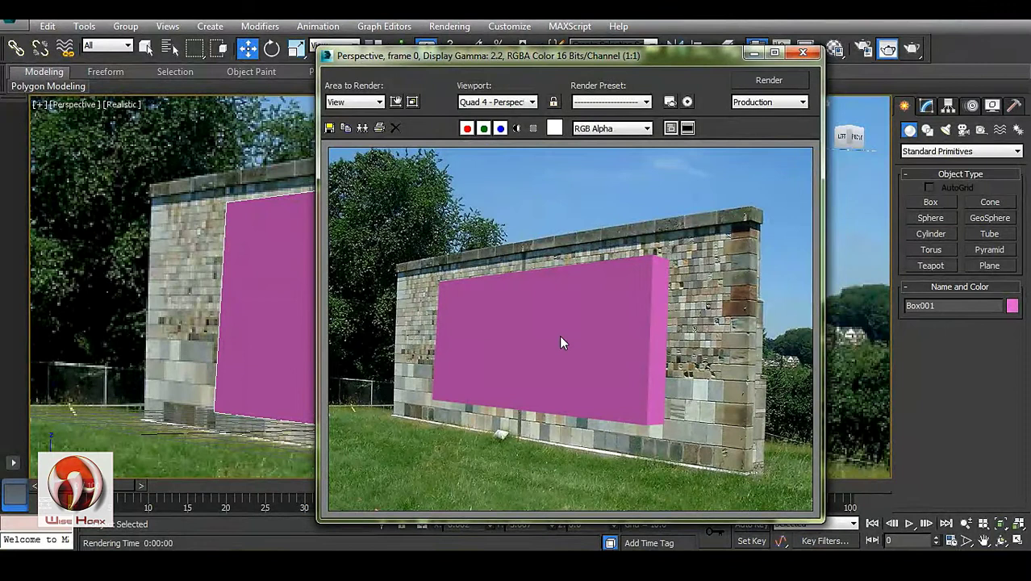
click(802, 52)
click(702, 227)
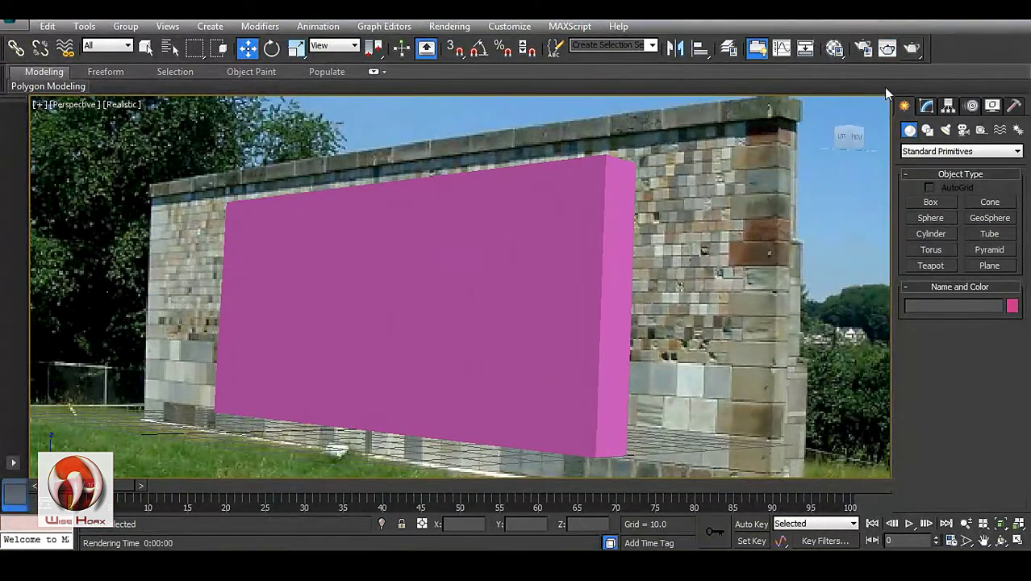
Step: In Render Setup, enter width 1046 and height 689 from Wall.jpg's dimensions, then render
click(863, 50)
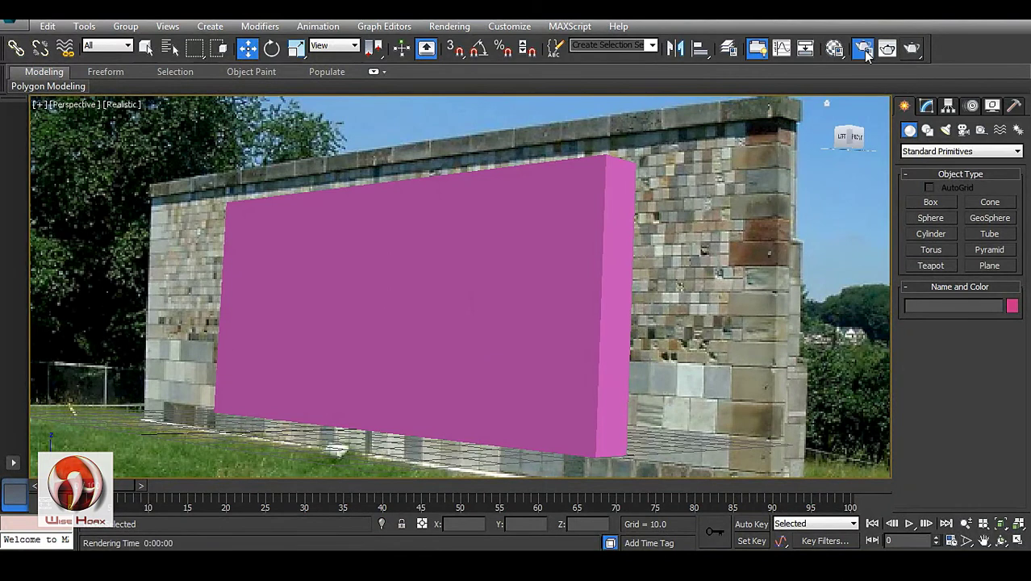
drag(278, 40, 287, 39)
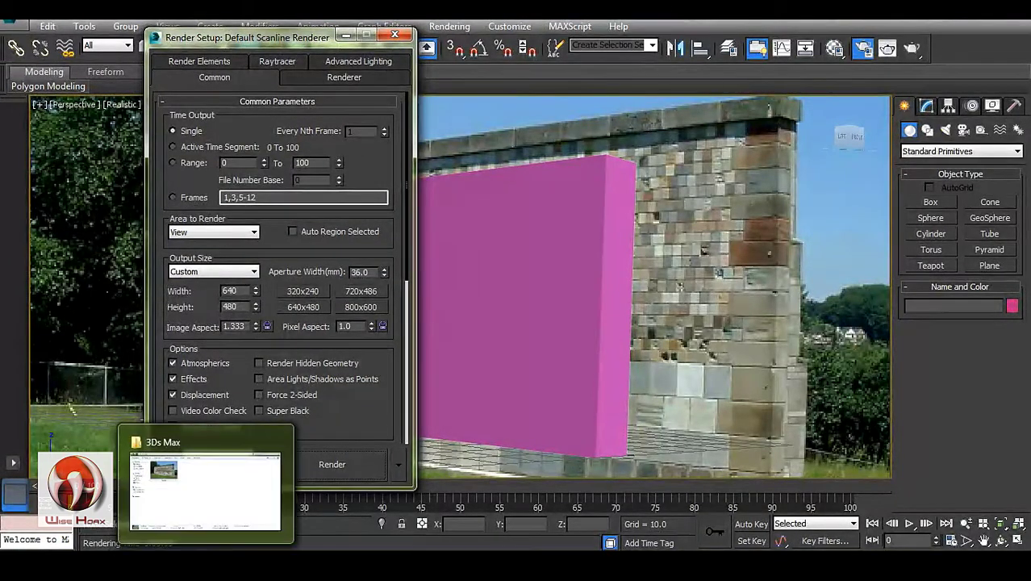
click(202, 456)
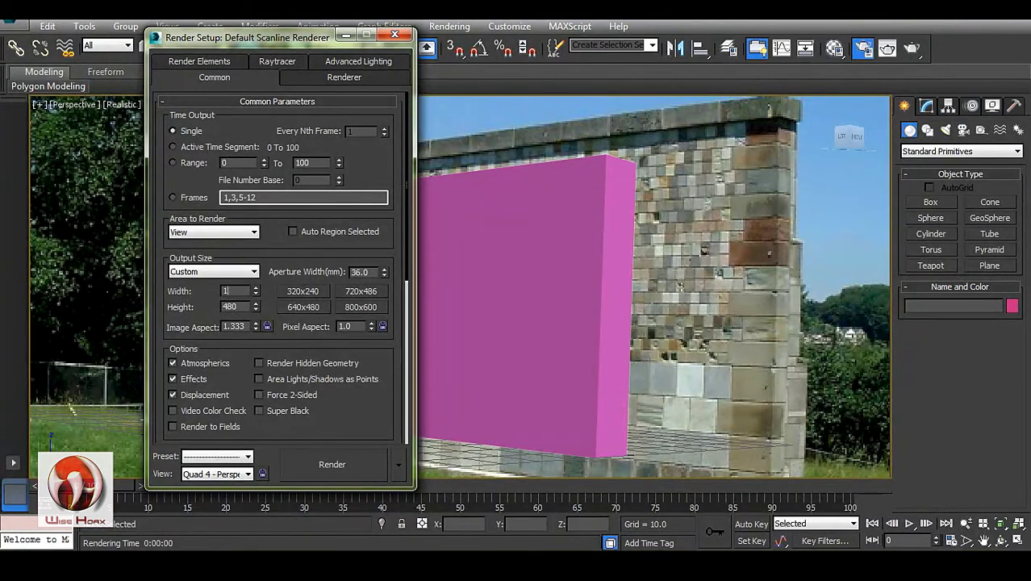
text(6)
key(Tab)
text(689)
click(395, 35)
click(912, 49)
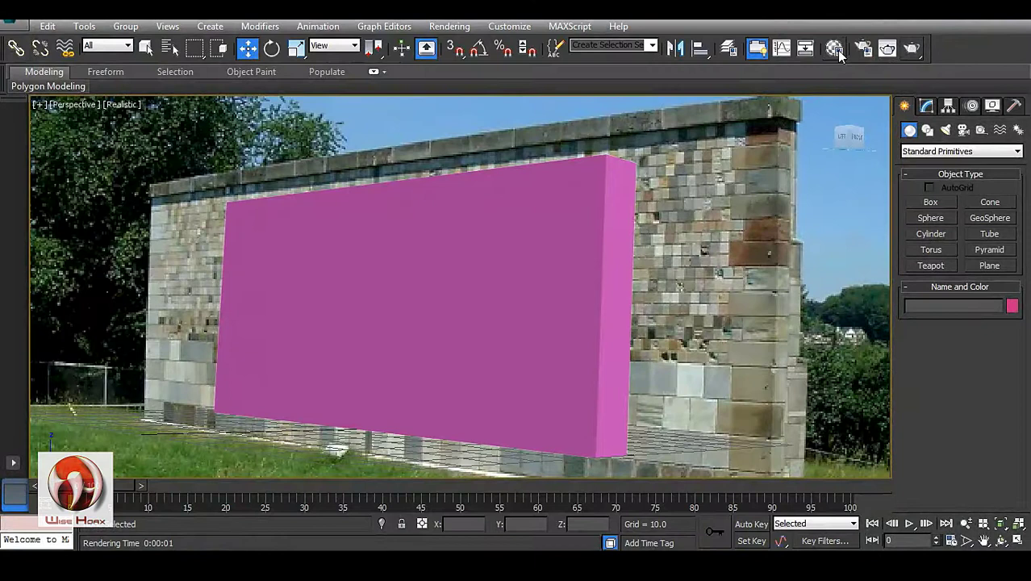
Step: Give material slot 2 Self-Illumination 100 and a Camera Map Per Pixel diffuse map
click(835, 48)
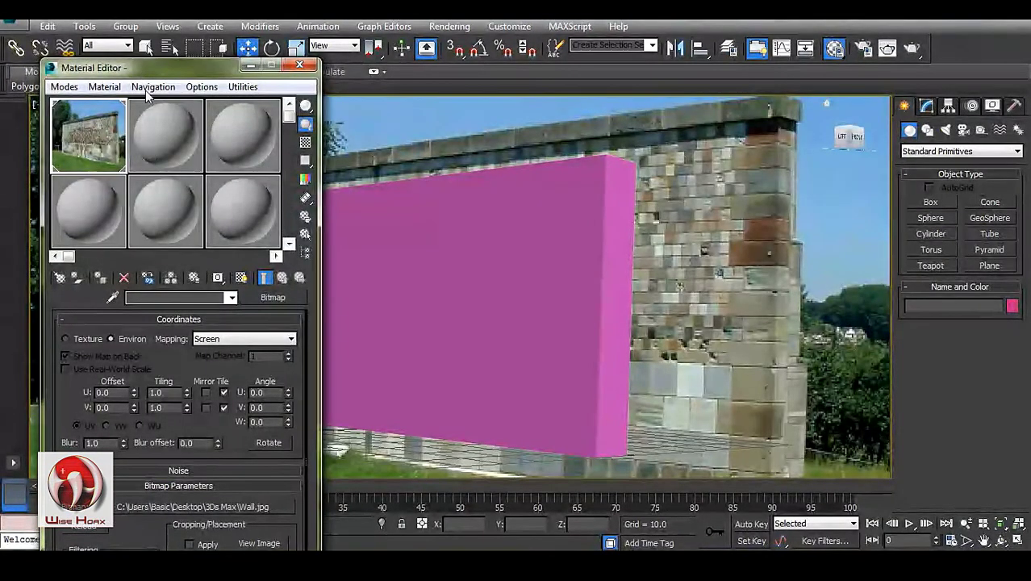
click(156, 148)
drag(218, 70, 213, 43)
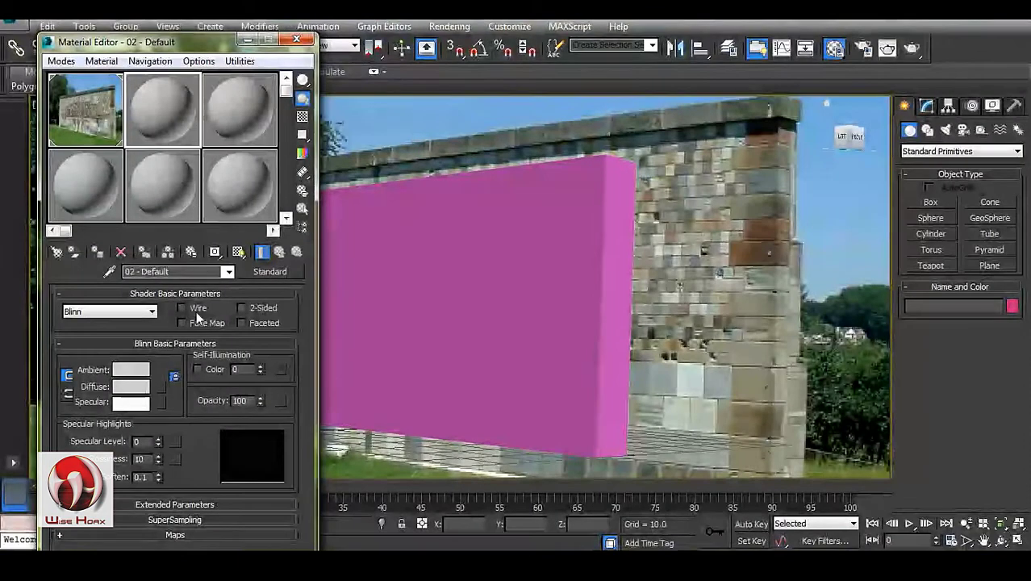
drag(261, 371, 267, 157)
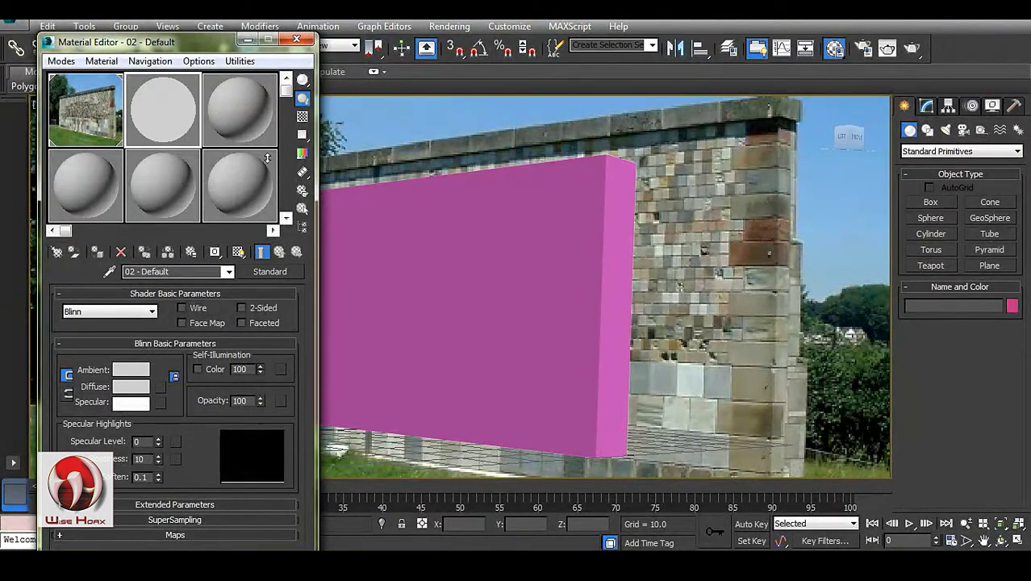
click(159, 386)
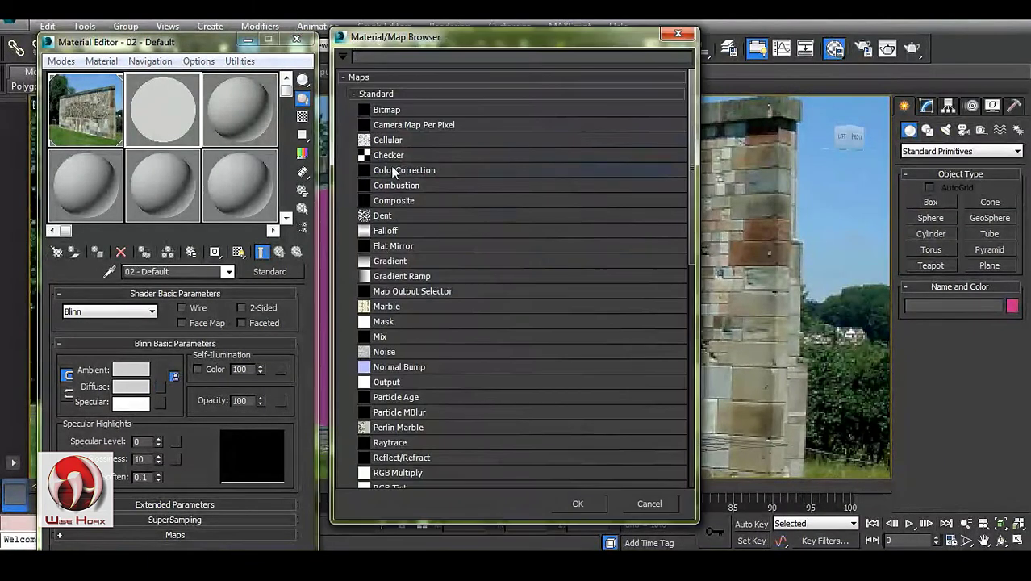
double_click(475, 123)
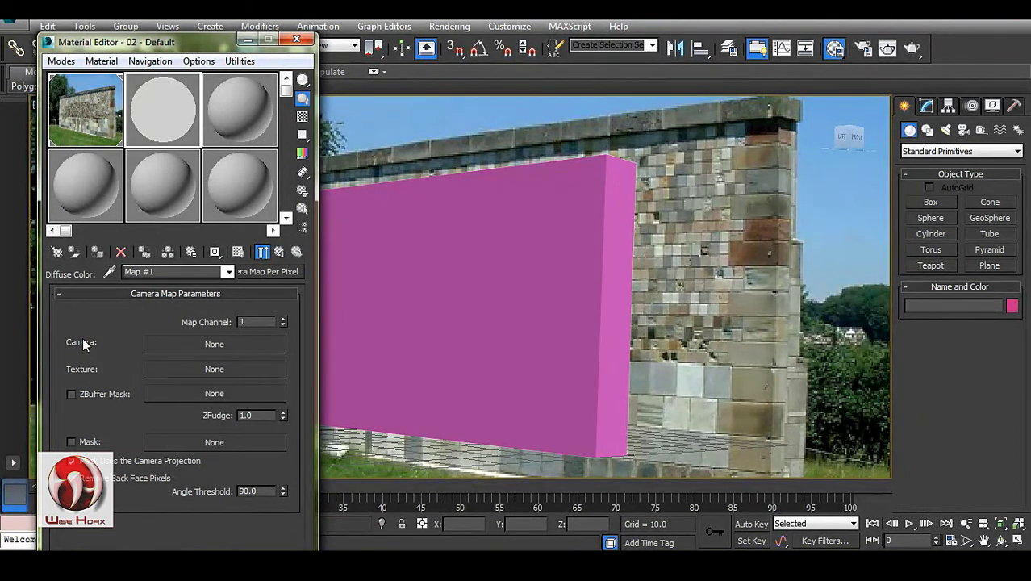
drag(210, 50, 200, 230)
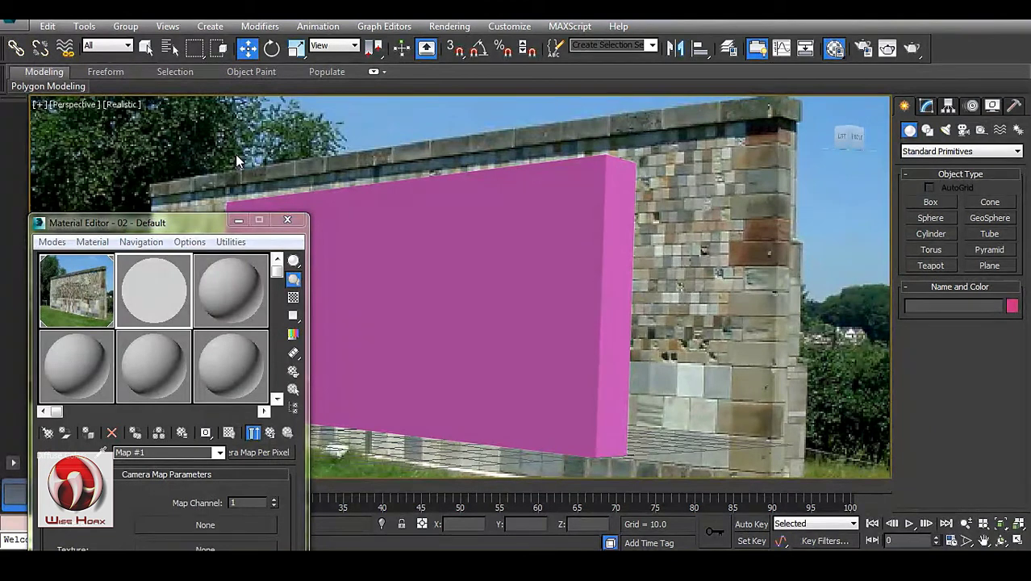
Step: Switch to the Camera001 view and pick Camera001 by name as the map's projection camera
key(c)
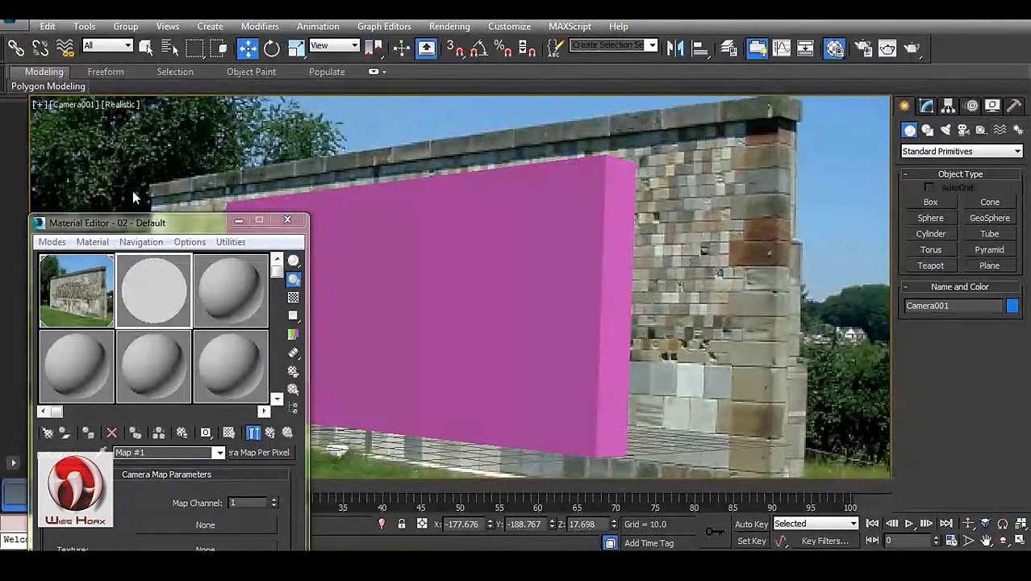
drag(159, 215, 210, 22)
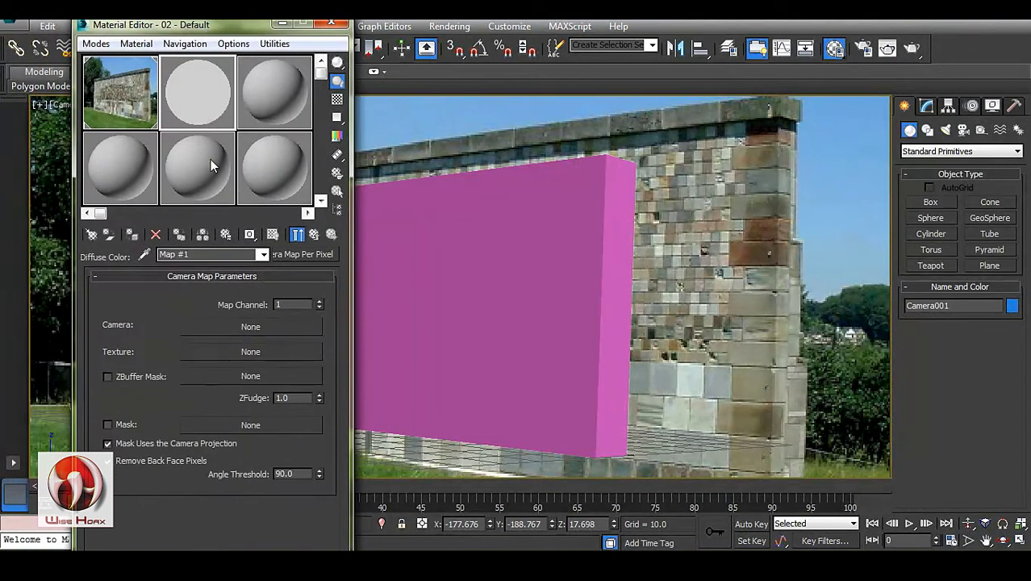
click(250, 327)
drag(230, 24, 214, 119)
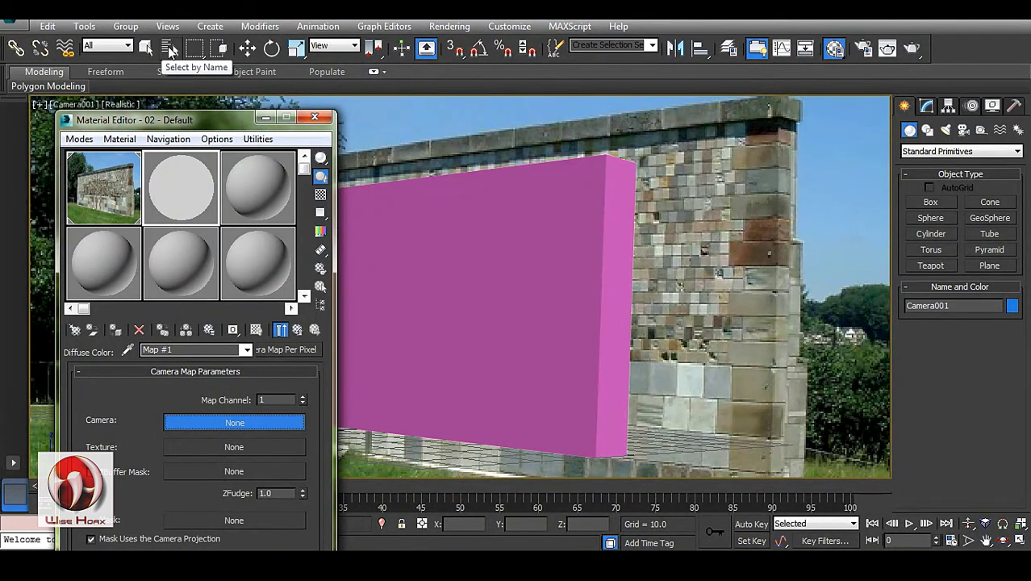
click(169, 49)
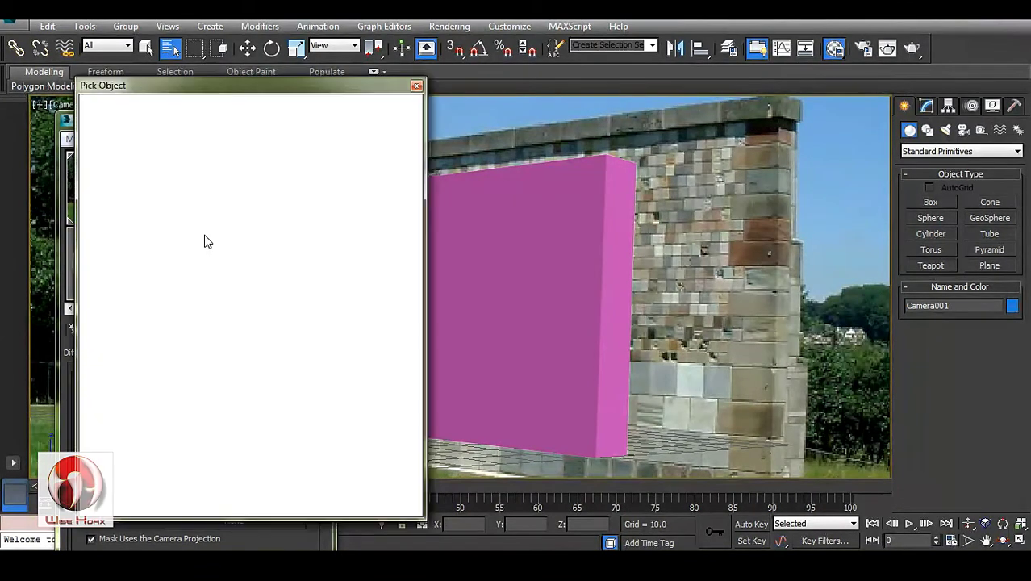
click(129, 193)
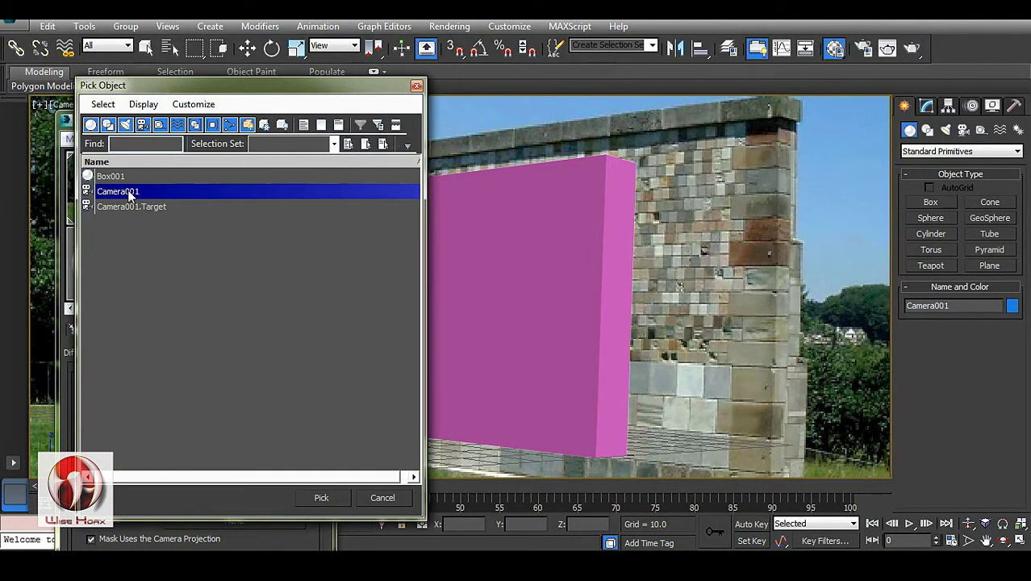
click(317, 496)
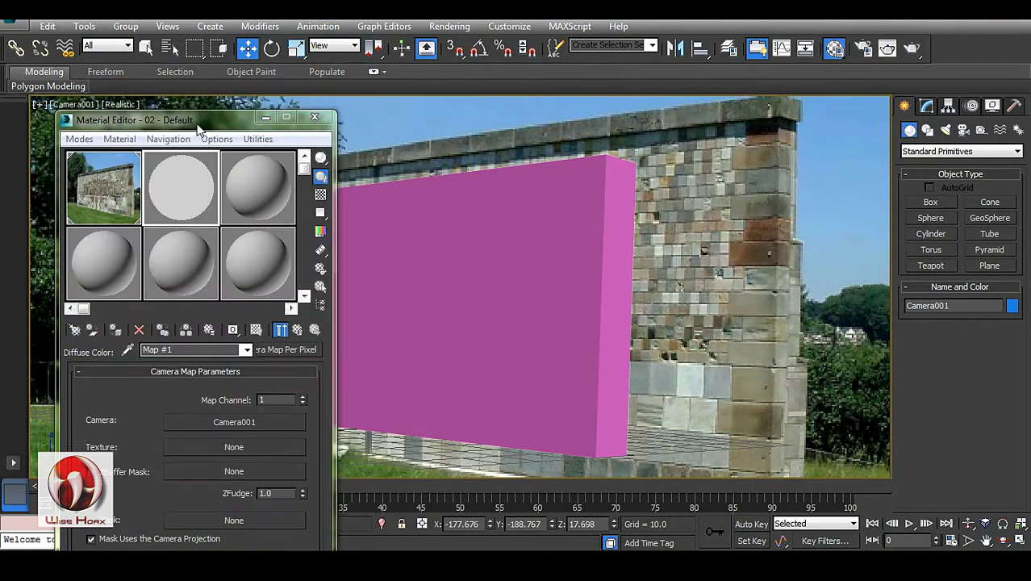
drag(197, 125, 200, 47)
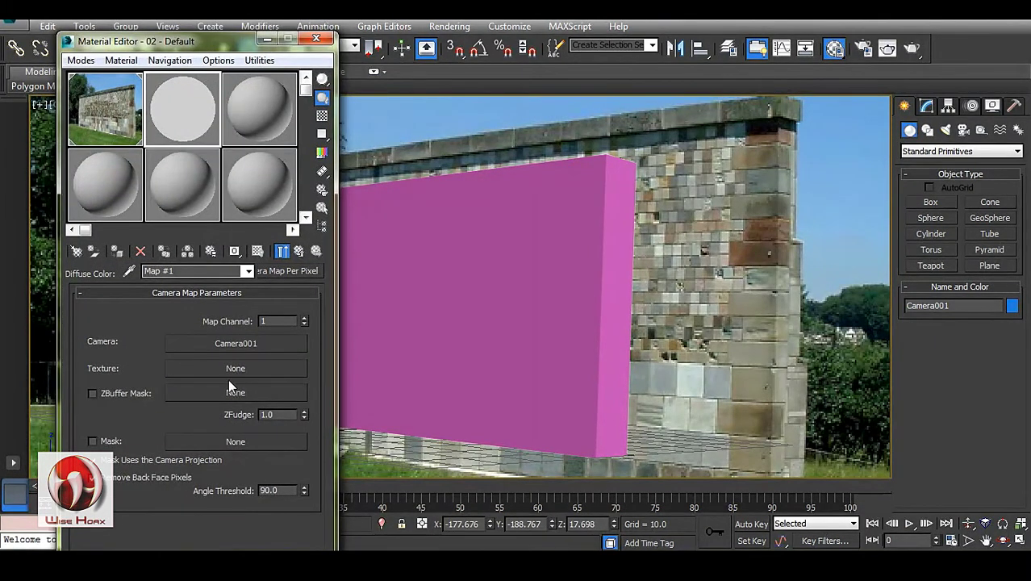
Step: Load Wall.jpg as a Bitmap texture for the Camera Map Per Pixel map
click(249, 369)
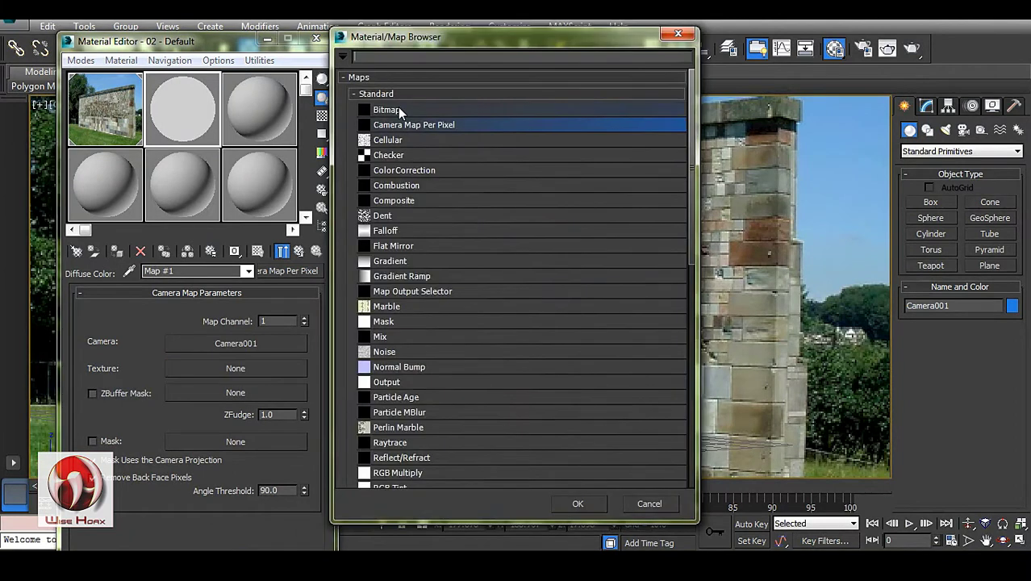
double_click(398, 110)
double_click(191, 173)
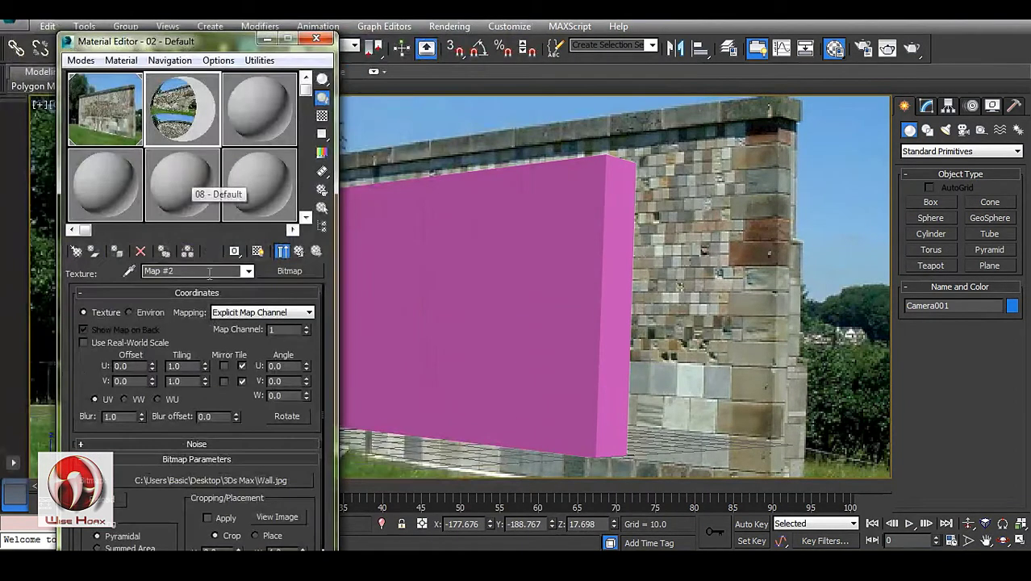
click(298, 251)
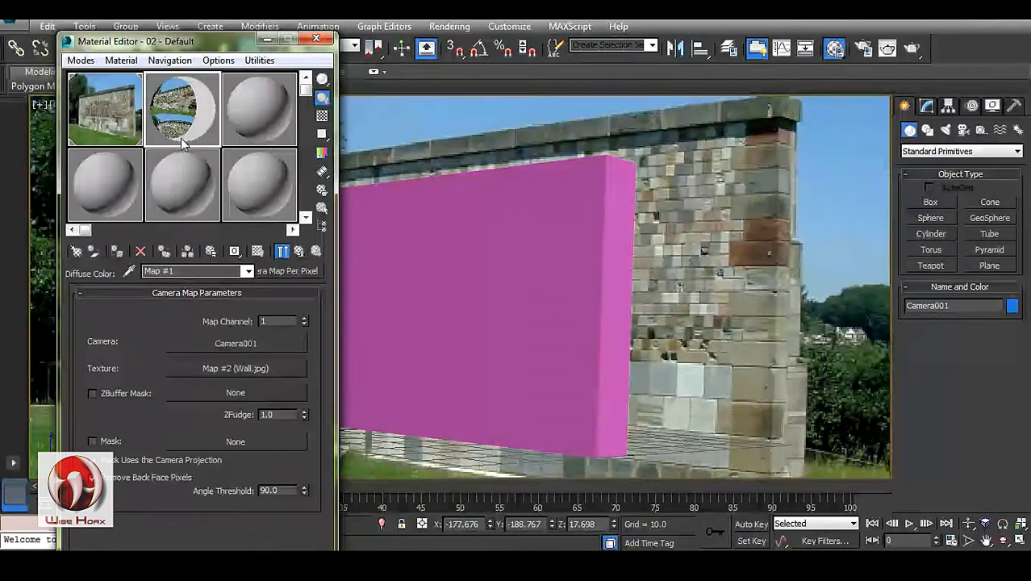
Step: Drag the projection material onto the box and test-render from Camera001
drag(180, 138, 468, 271)
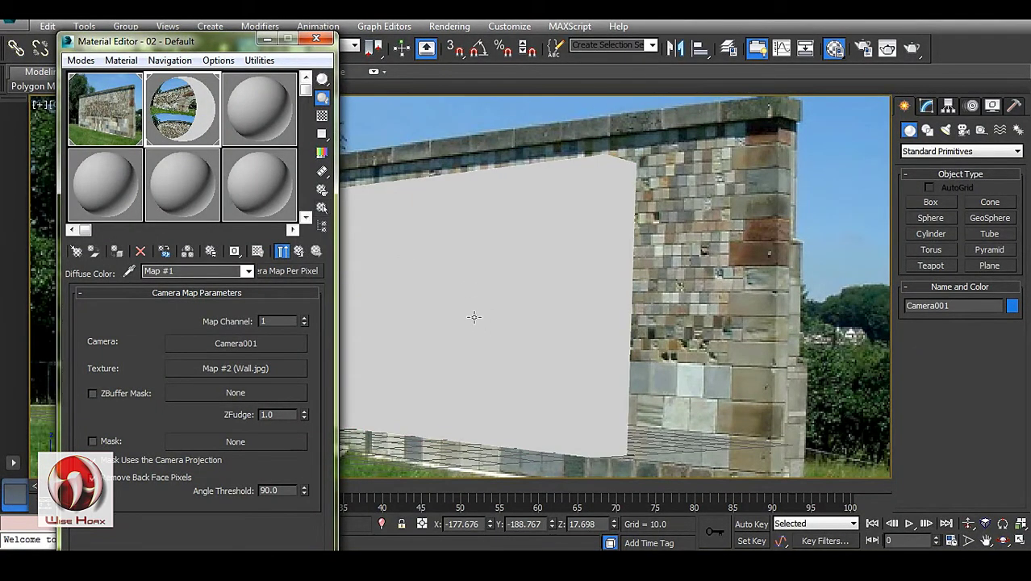
click(912, 53)
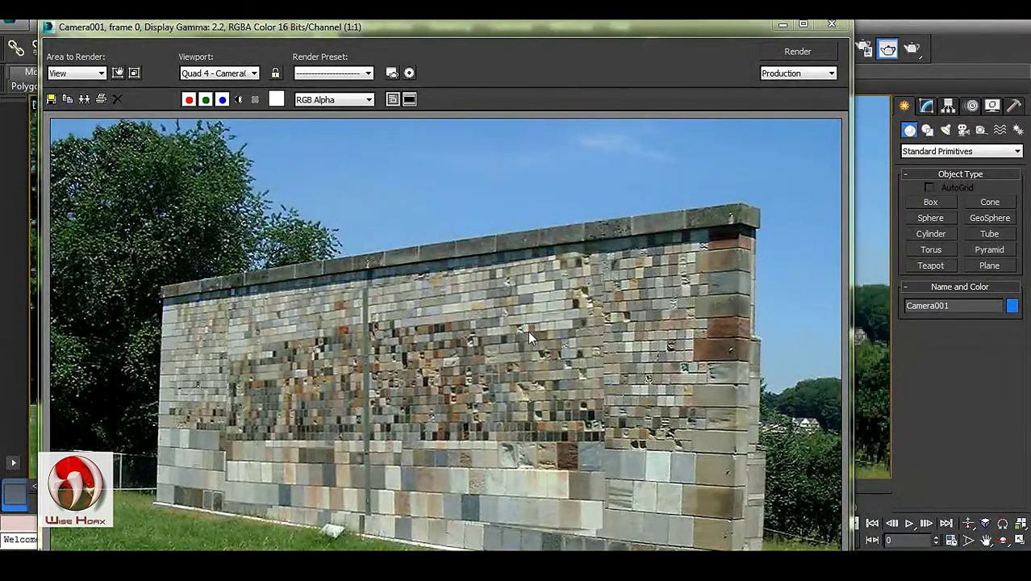
click(832, 24)
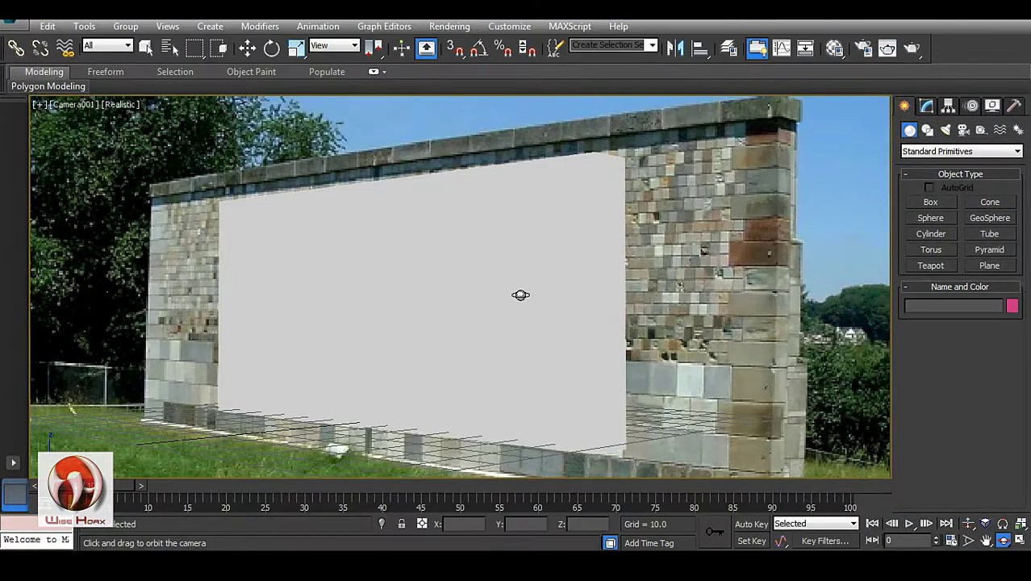
Step: Open Render To Texture and set its output path to the desktop 3Ds Max folder
click(247, 48)
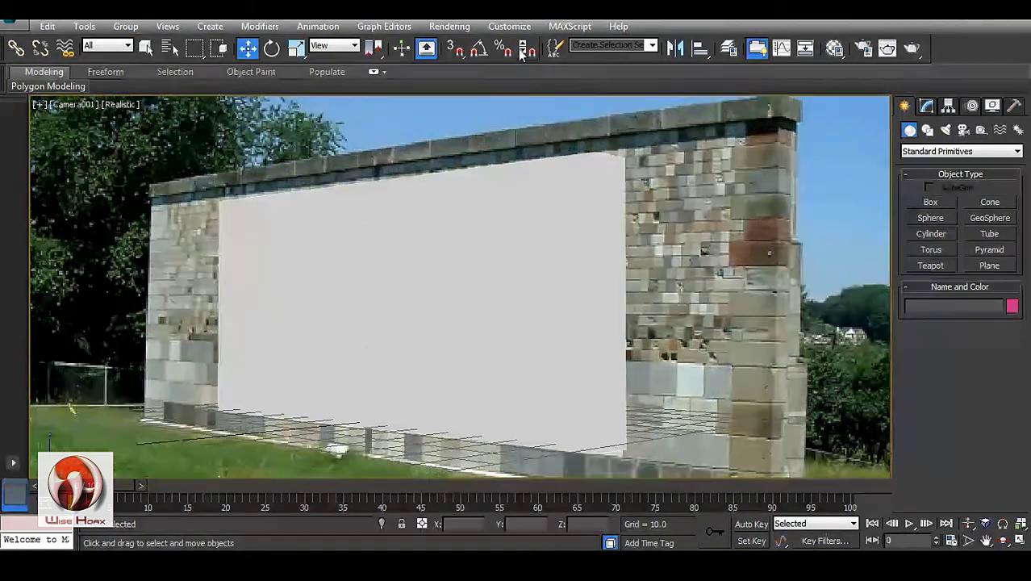
click(449, 27)
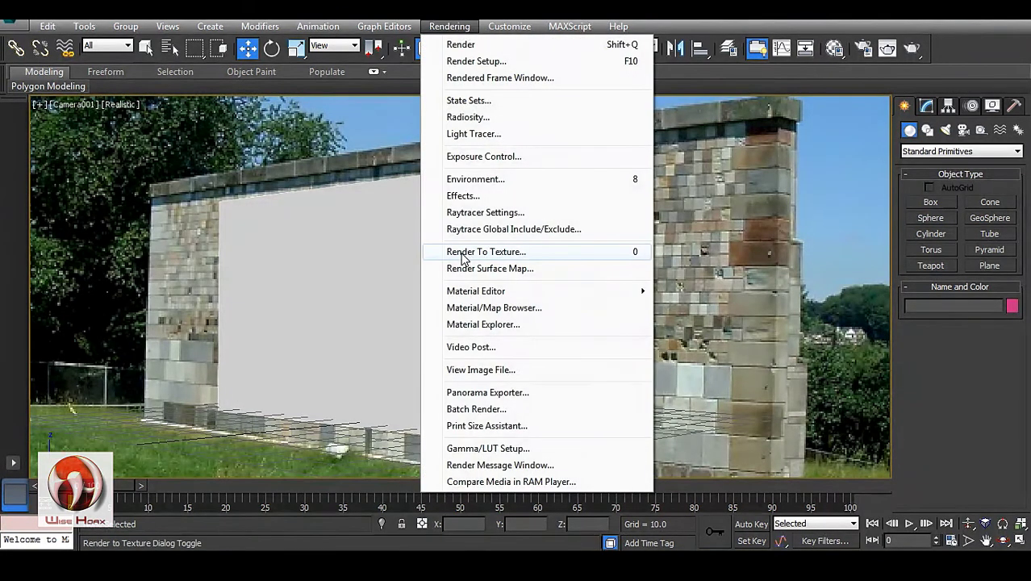
click(527, 256)
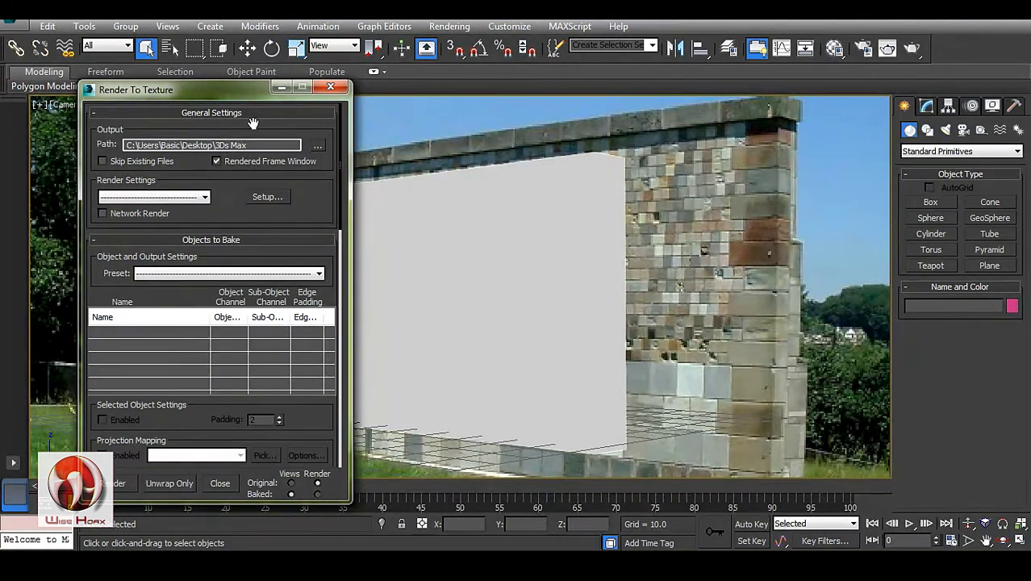
click(317, 146)
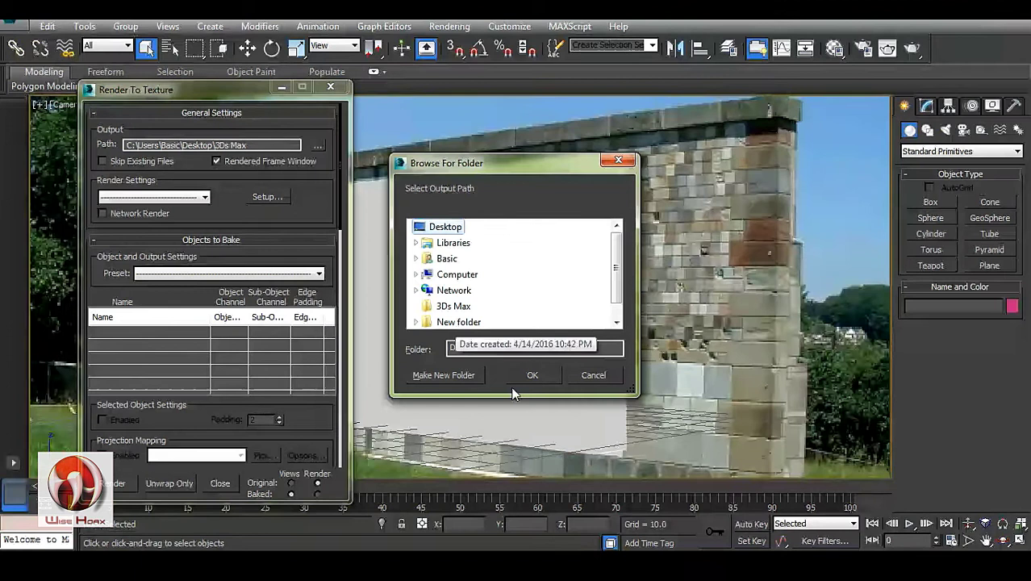
click(455, 306)
click(513, 371)
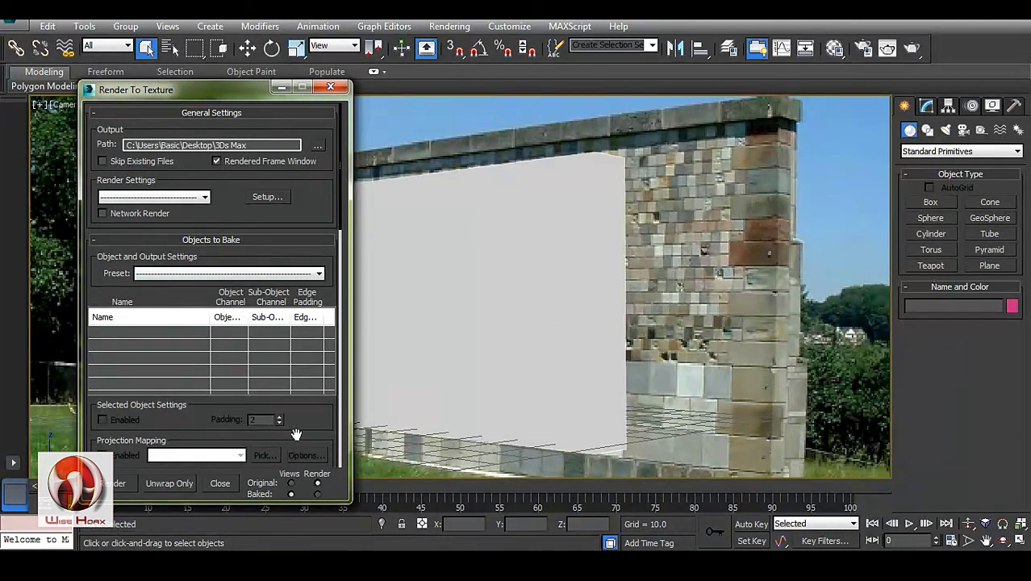
Step: Add Box001 to the bake and set its Mapping Coordinates channel to 1
scroll(309, 375, down, 5)
click(418, 360)
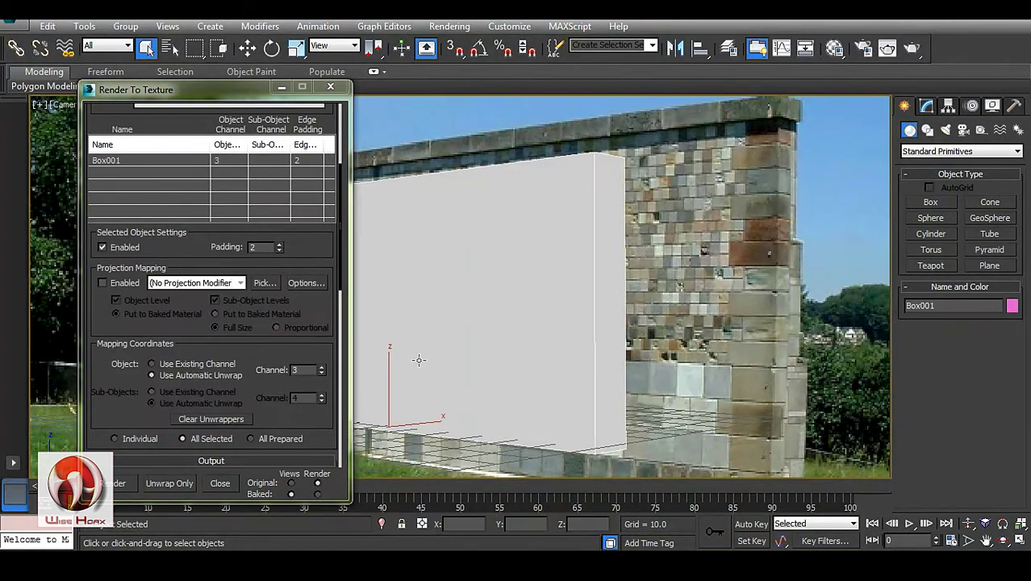
click(300, 369)
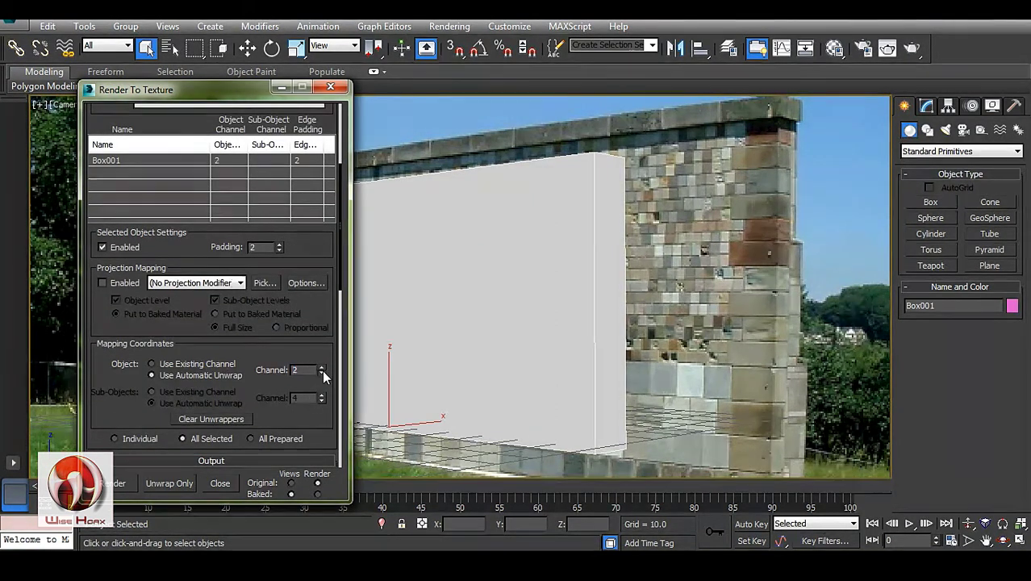
right_click(322, 369)
scroll(131, 412, down, 5)
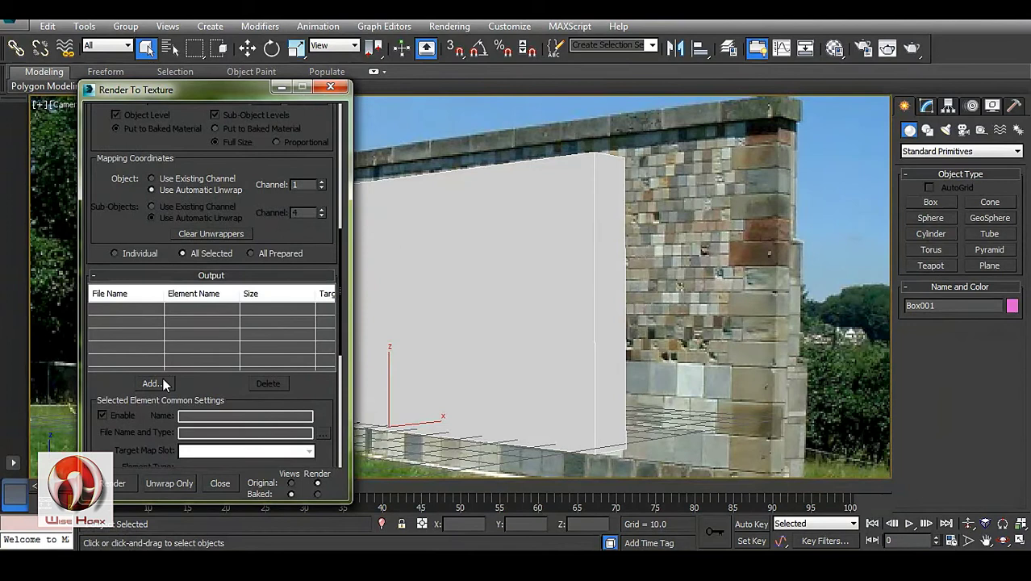
Step: Add a CompleteMap element to the Render To Texture output list
click(154, 383)
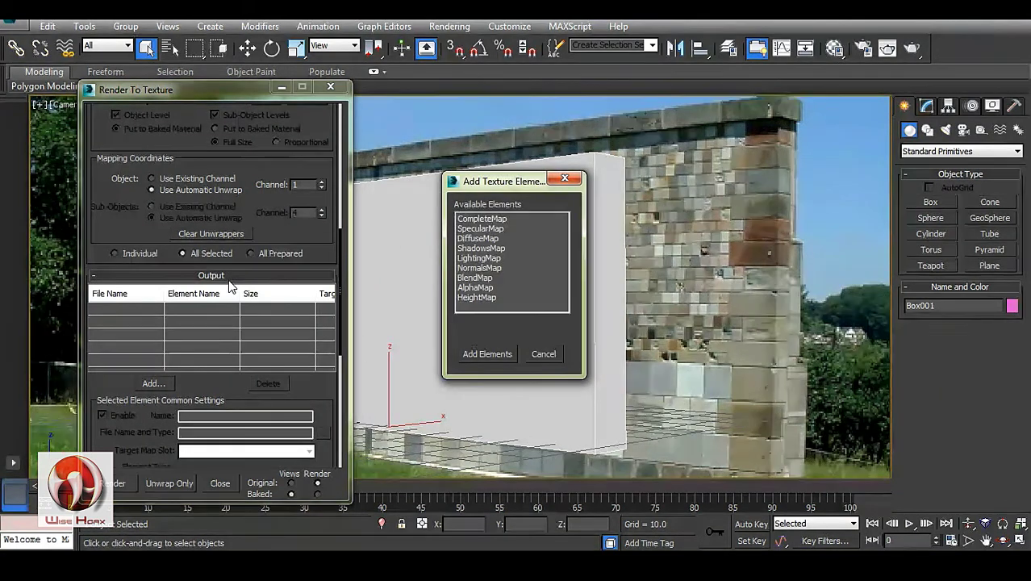
click(485, 220)
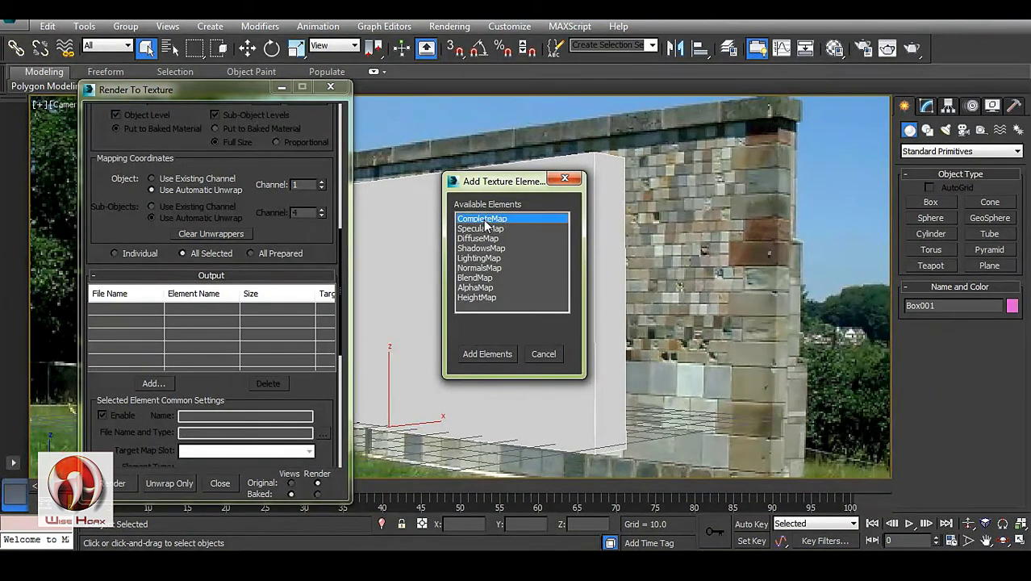
click(487, 353)
Step: Bake the CompleteMap at 2048x2048, rendering to files only
scroll(253, 376, down, 2)
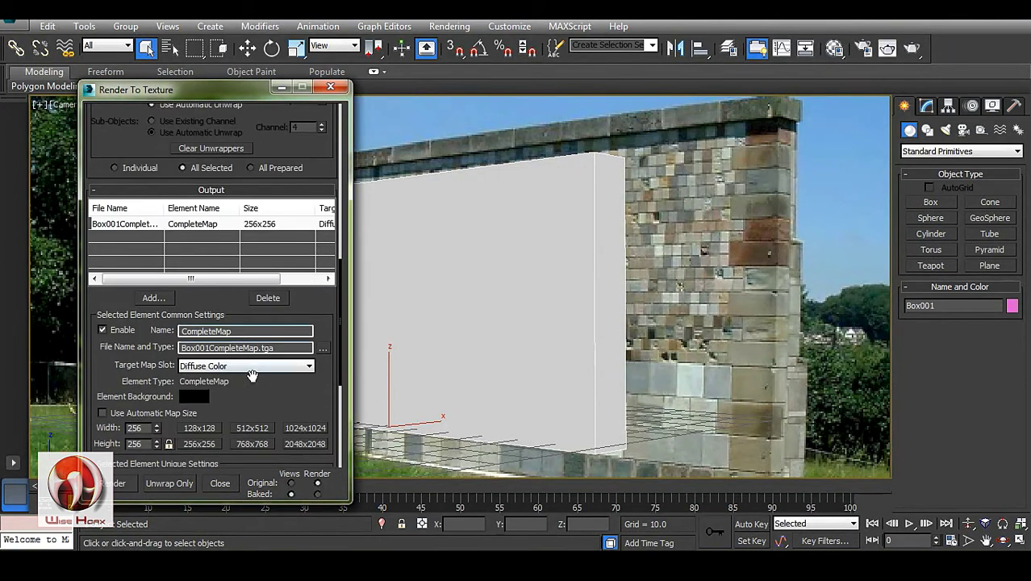
scroll(287, 392, down, 2)
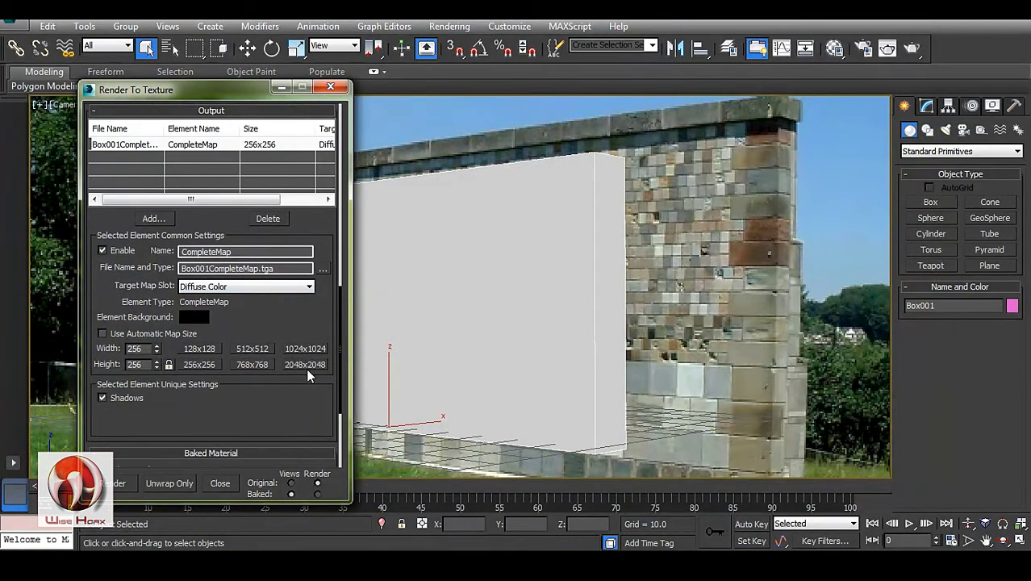
click(306, 366)
drag(299, 416, 305, 271)
drag(111, 403, 91, 370)
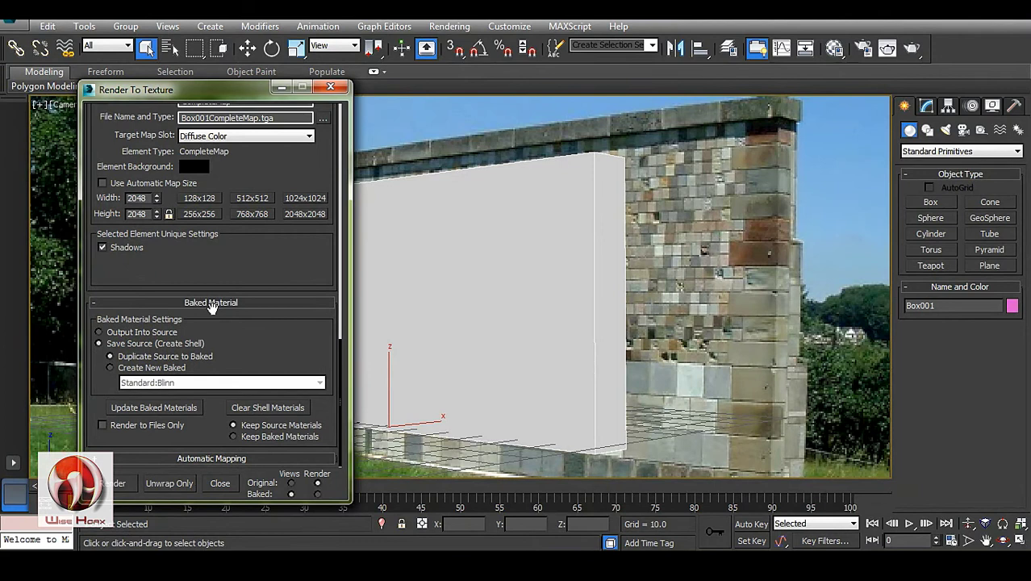
click(102, 425)
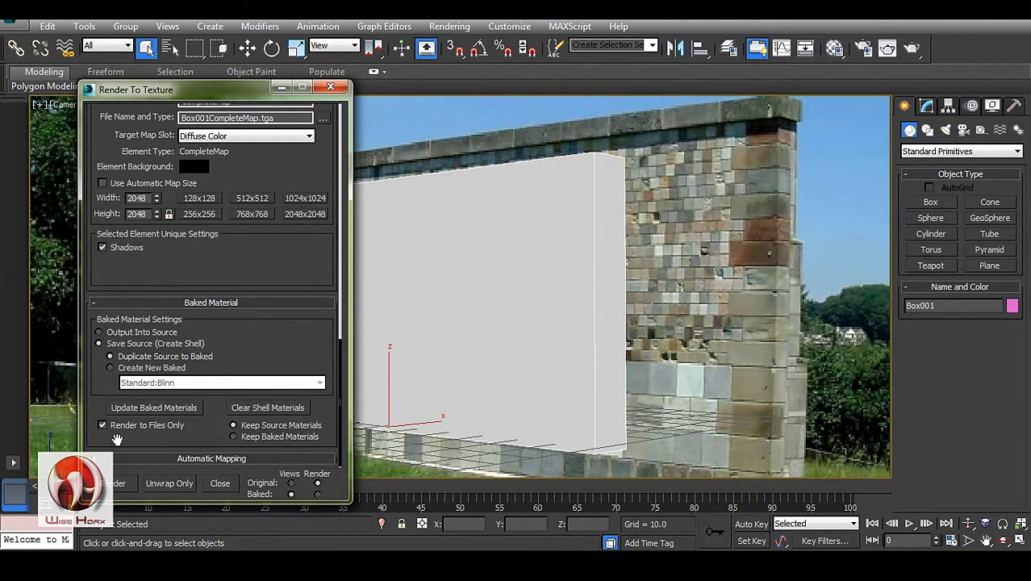
click(113, 483)
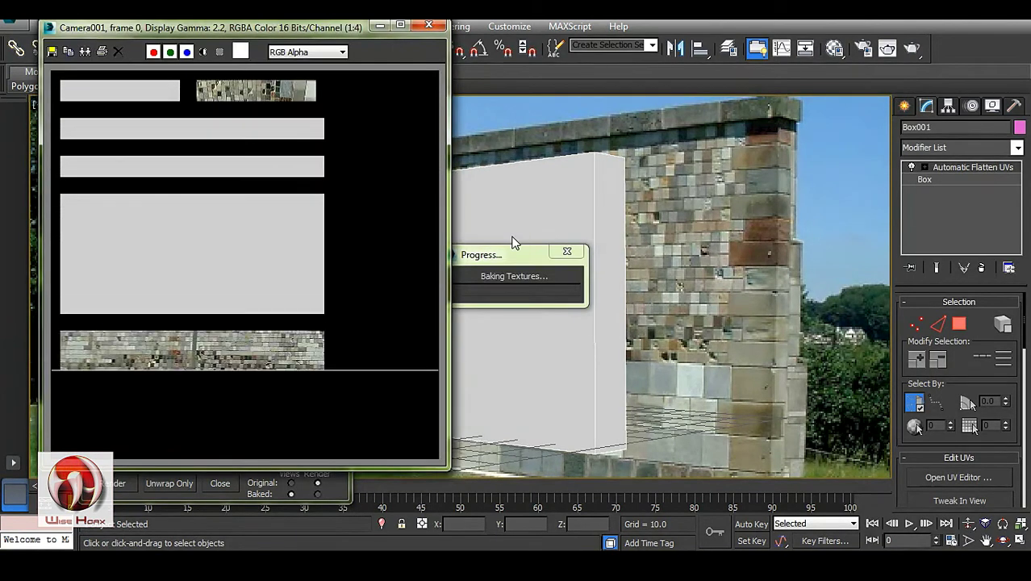
Step: Close the bake windows and pick an unused Material Editor slot
click(430, 27)
click(337, 87)
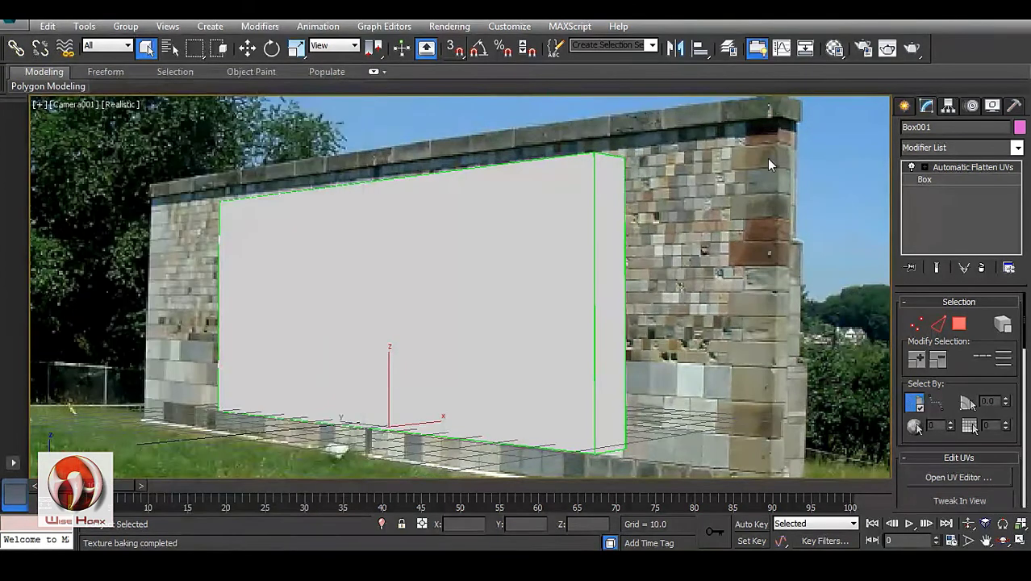
click(835, 48)
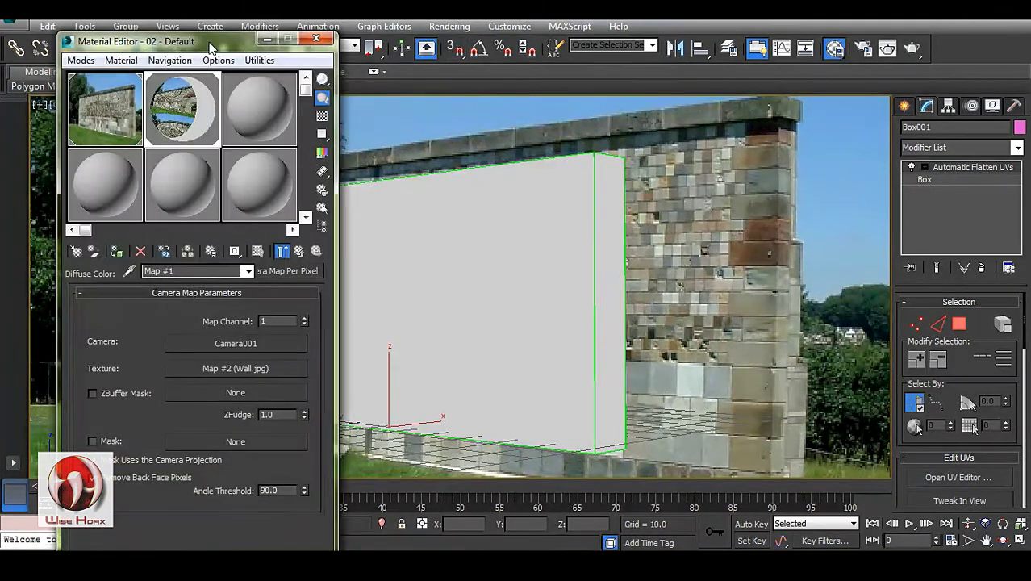
drag(211, 48, 183, 59)
click(237, 121)
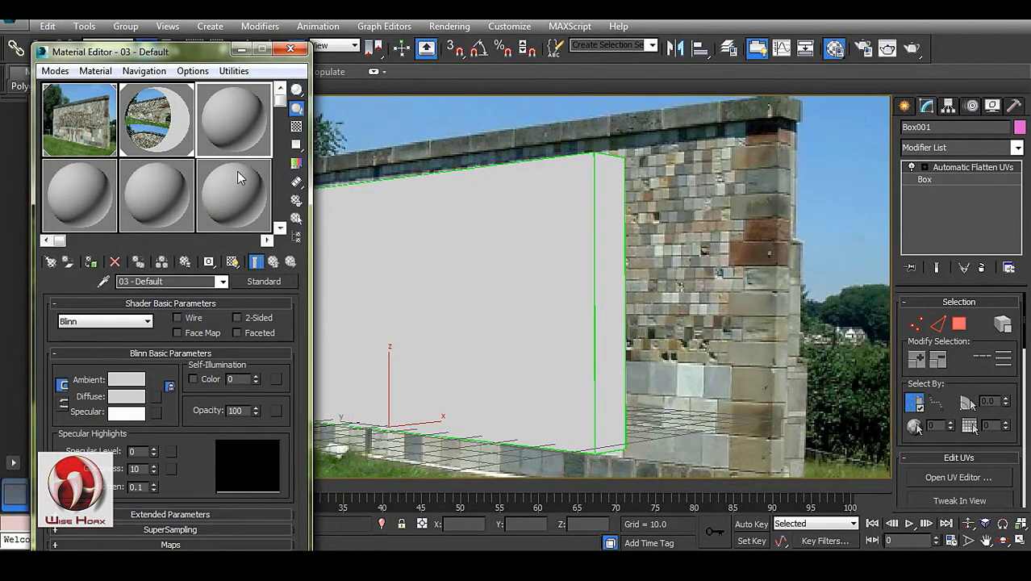
Step: Load Box001CompleteMap.tga as the Diffuse bitmap with Blur set to 0.01
click(157, 397)
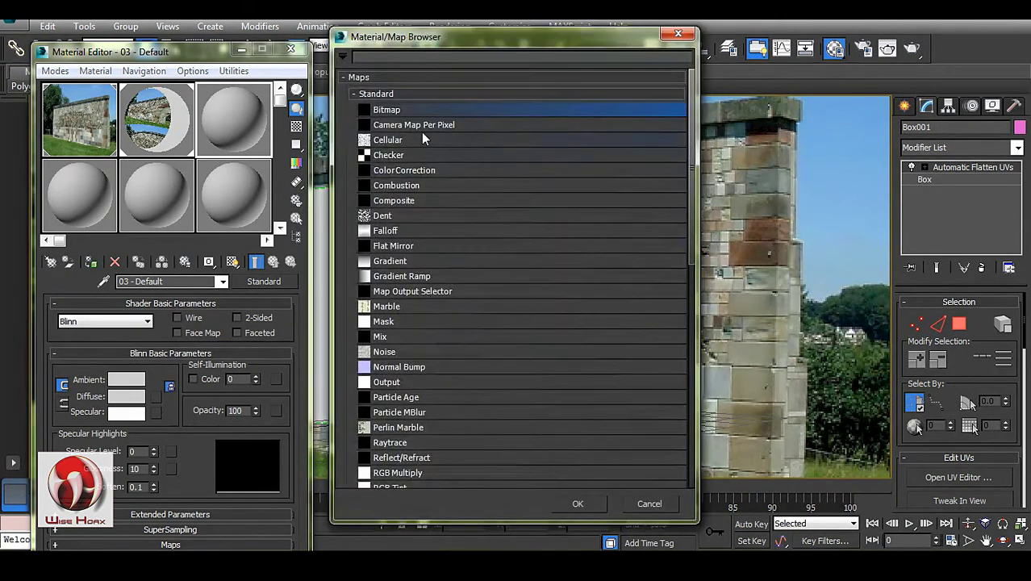
double_click(391, 112)
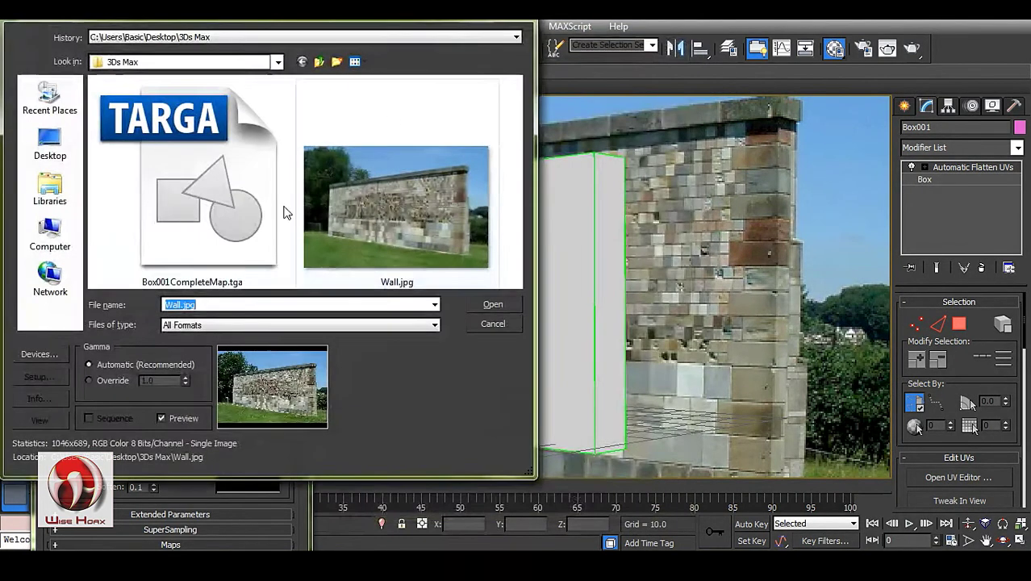
click(207, 191)
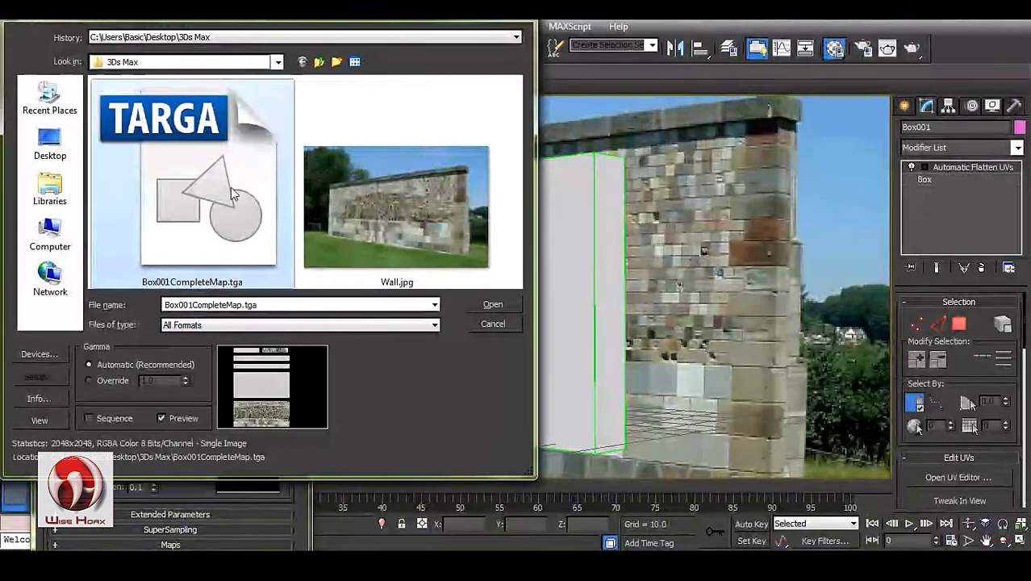
click(493, 305)
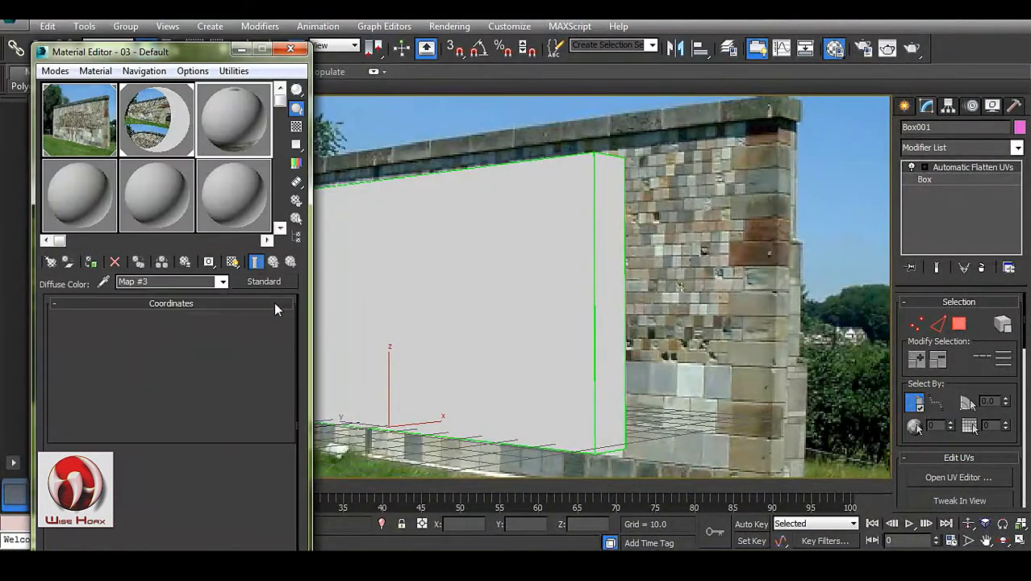
click(90, 427)
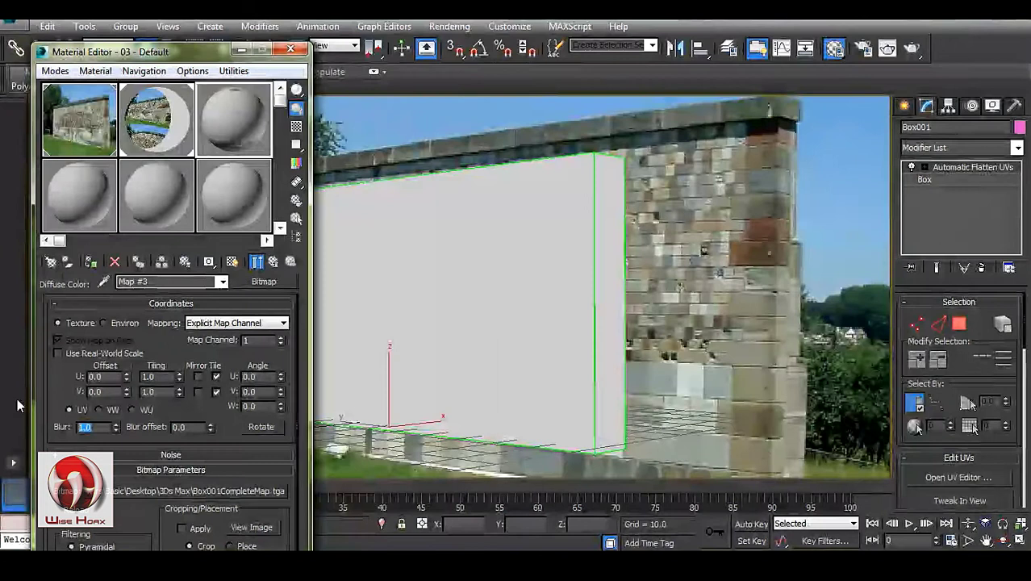
text(0)
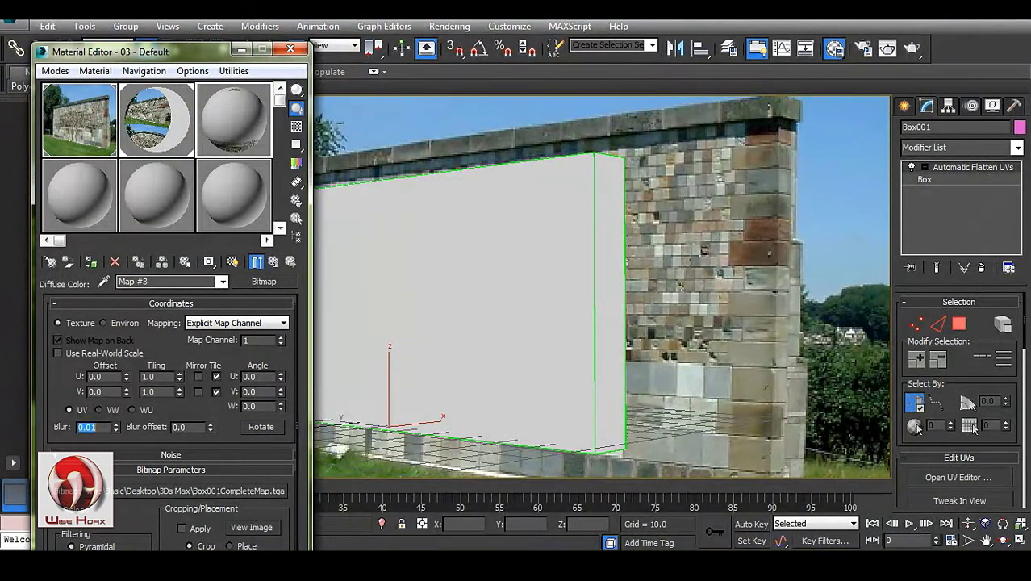
Step: Set Self-Illumination to 100 and show the shaded material in the viewport
click(273, 262)
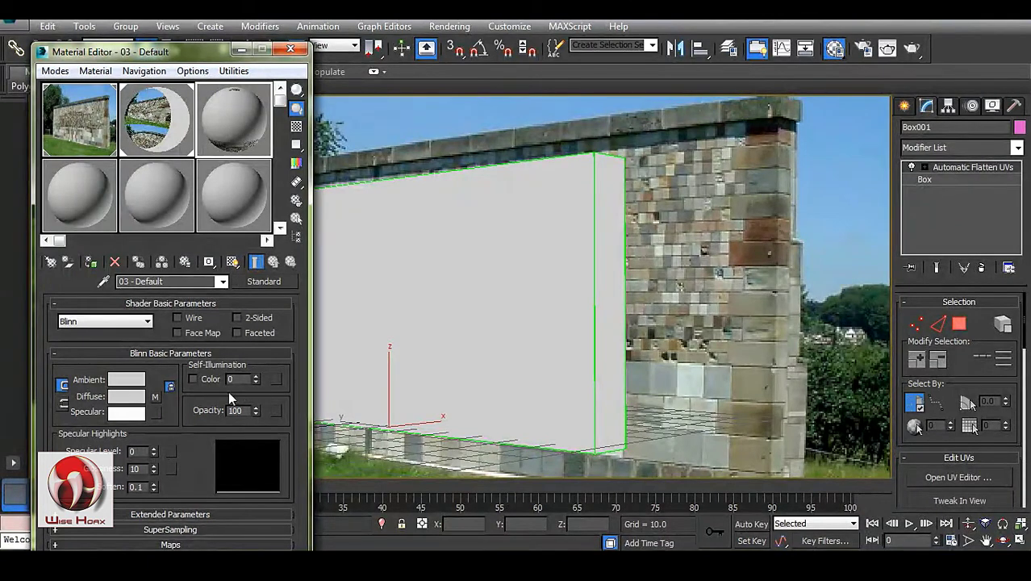
drag(255, 376, 259, 218)
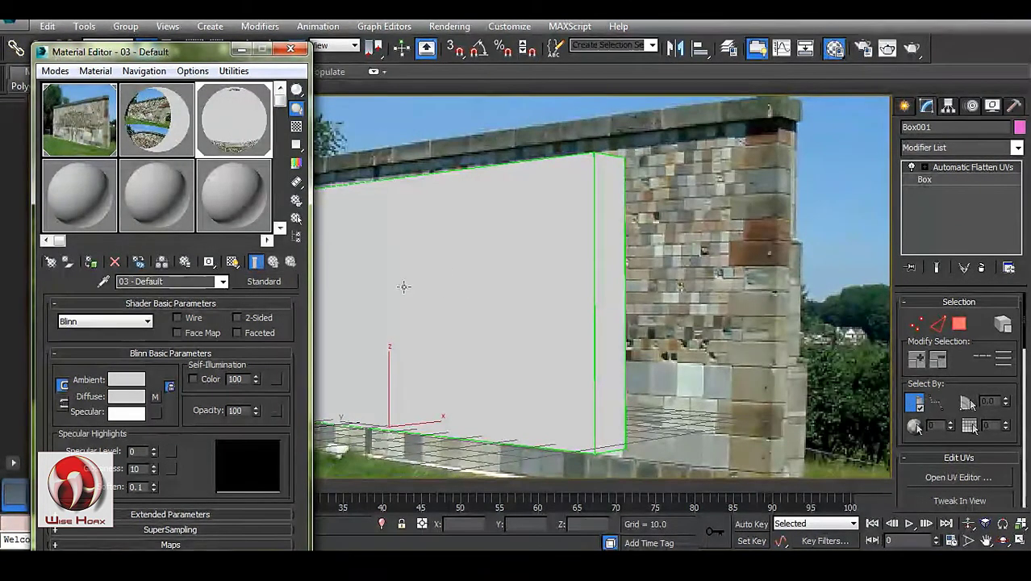
click(232, 262)
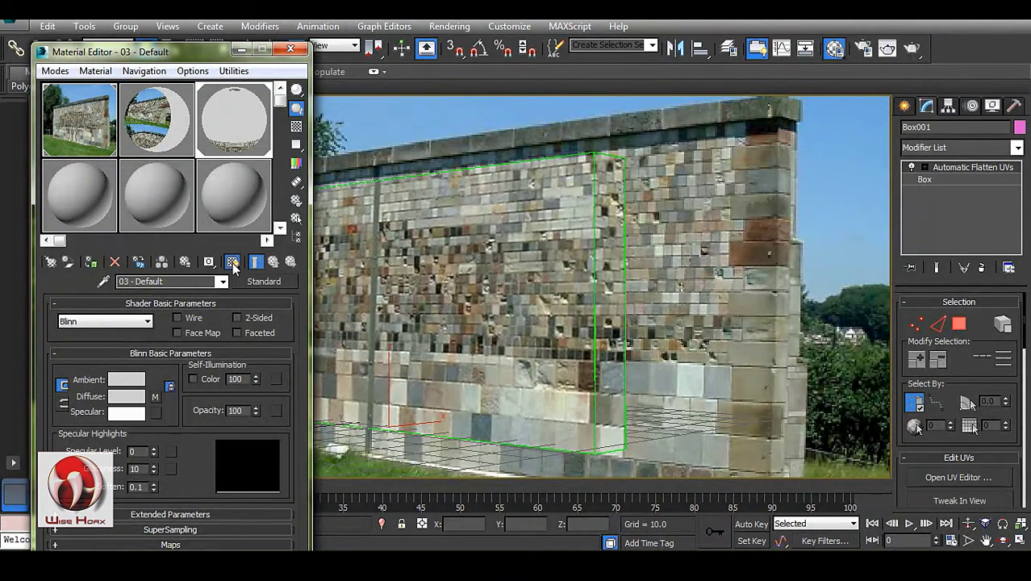
click(291, 49)
click(692, 304)
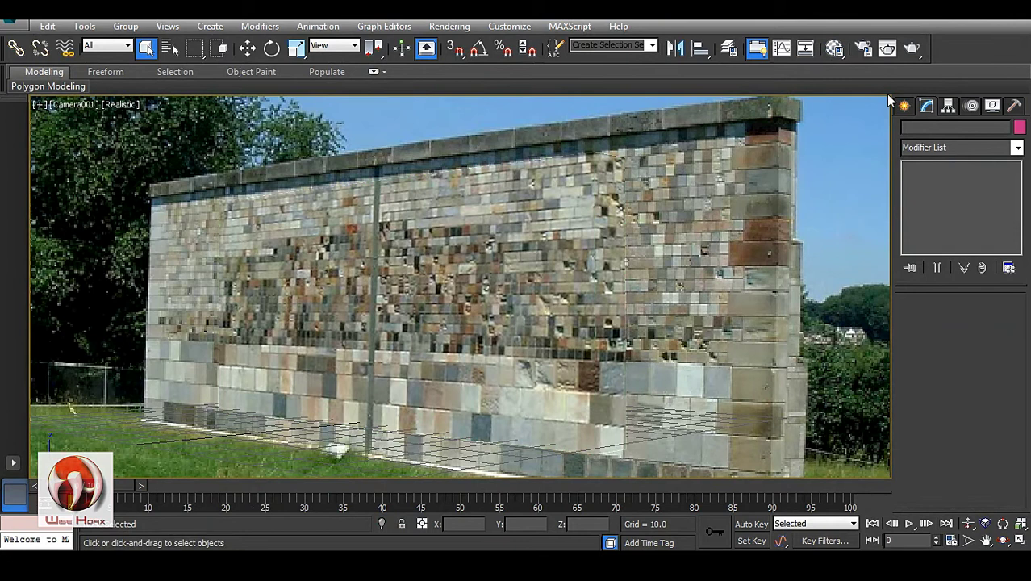
Step: Render Camera001, review the Environment background, then open Viewport Configuration with Alt+B
click(912, 50)
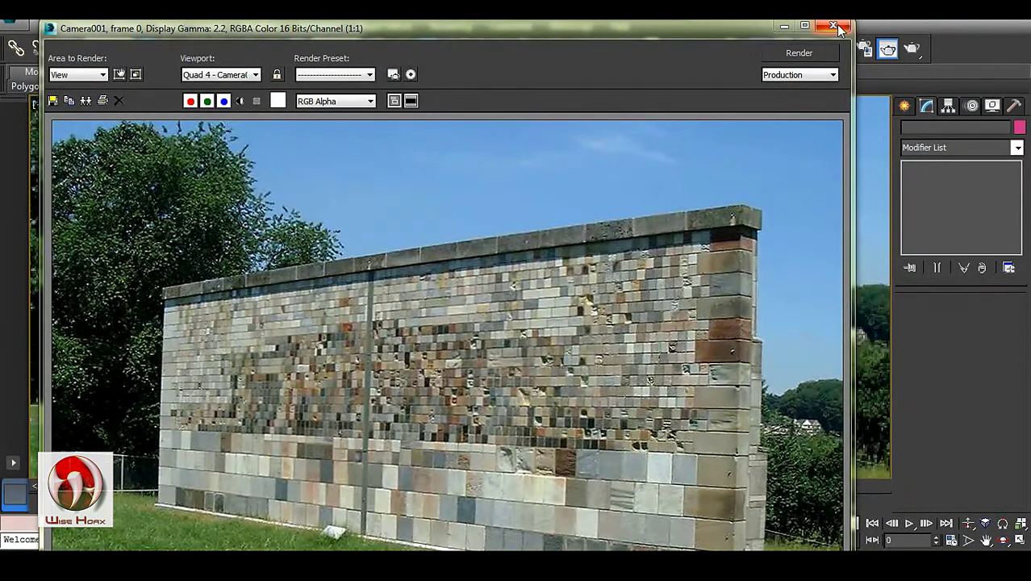
click(412, 75)
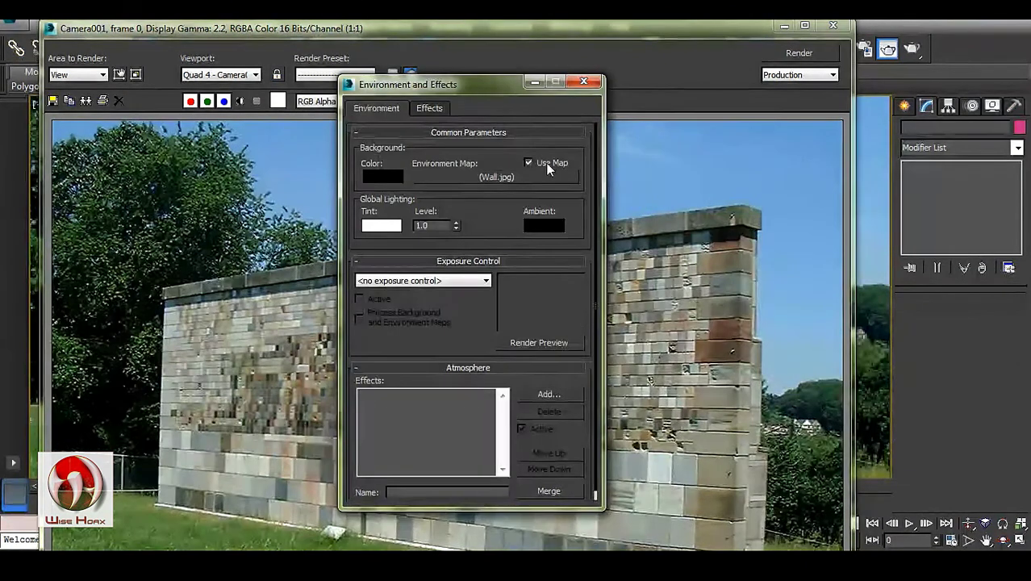
click(592, 83)
click(831, 30)
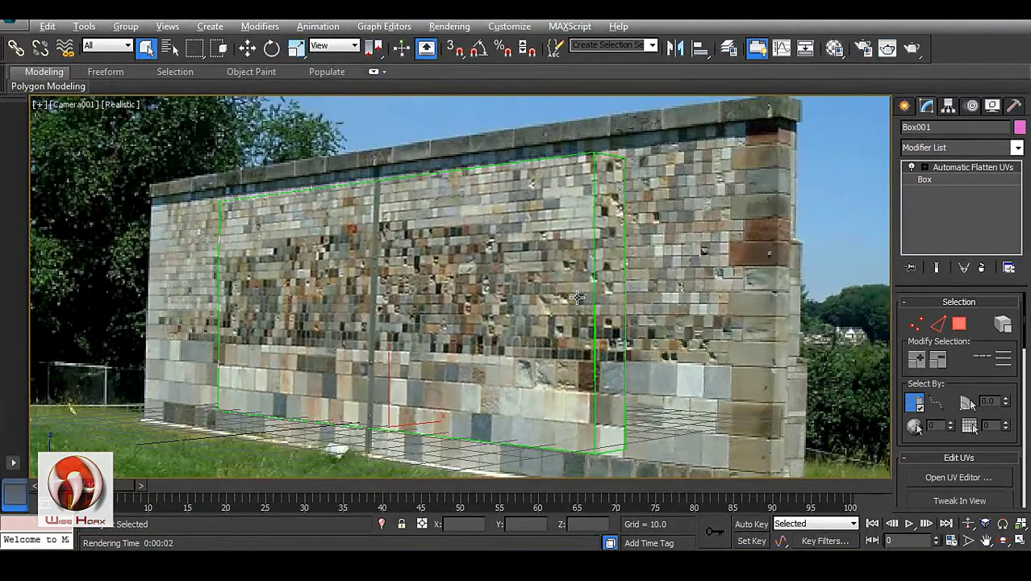
key(alt+b)
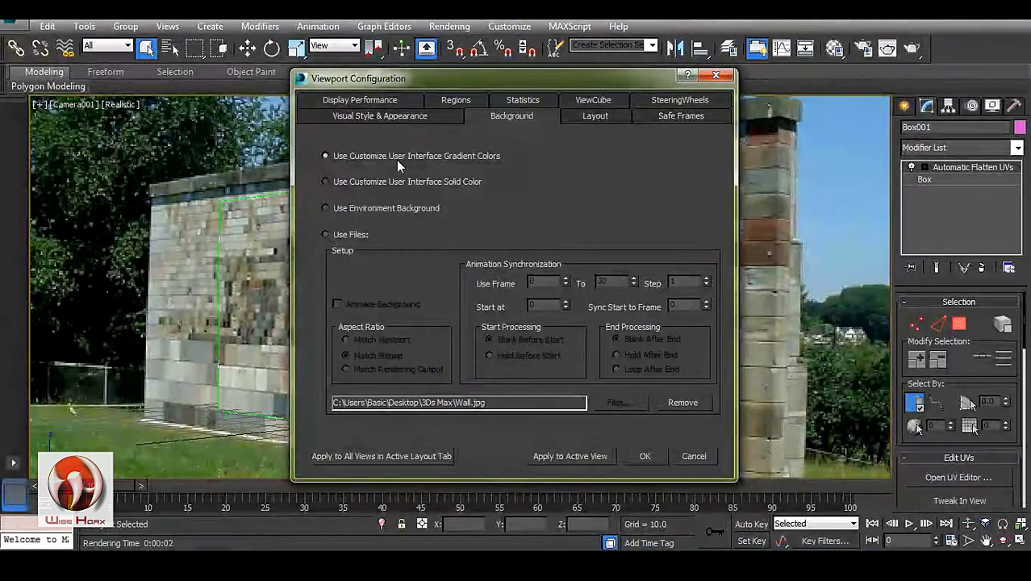
Step: Replace the Wall.jpg viewport background with a gradient and clear the selection
click(607, 456)
click(645, 457)
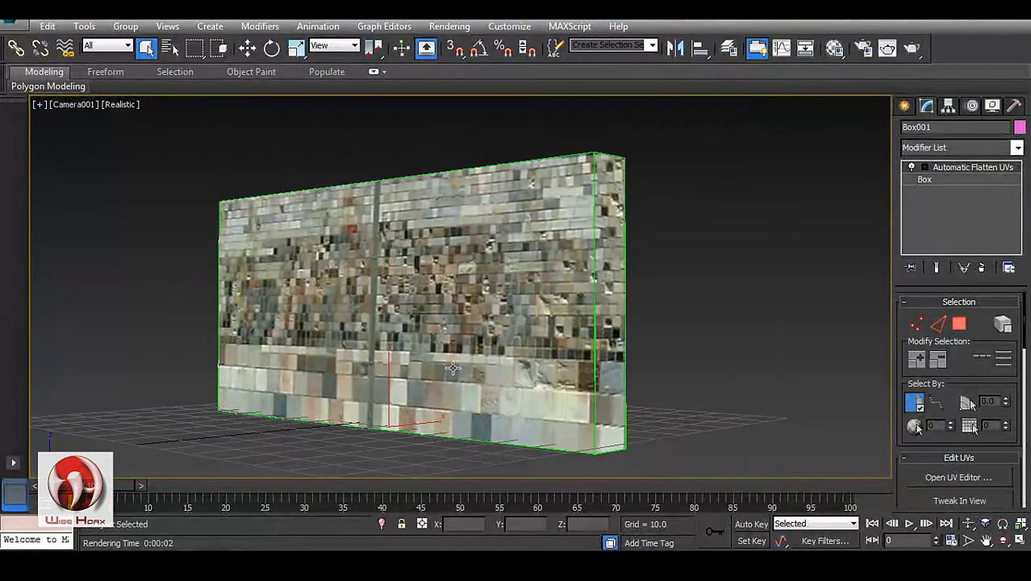
click(294, 167)
Step: Rotate the box to new angles and render it to verify the baked texture
click(272, 48)
click(394, 405)
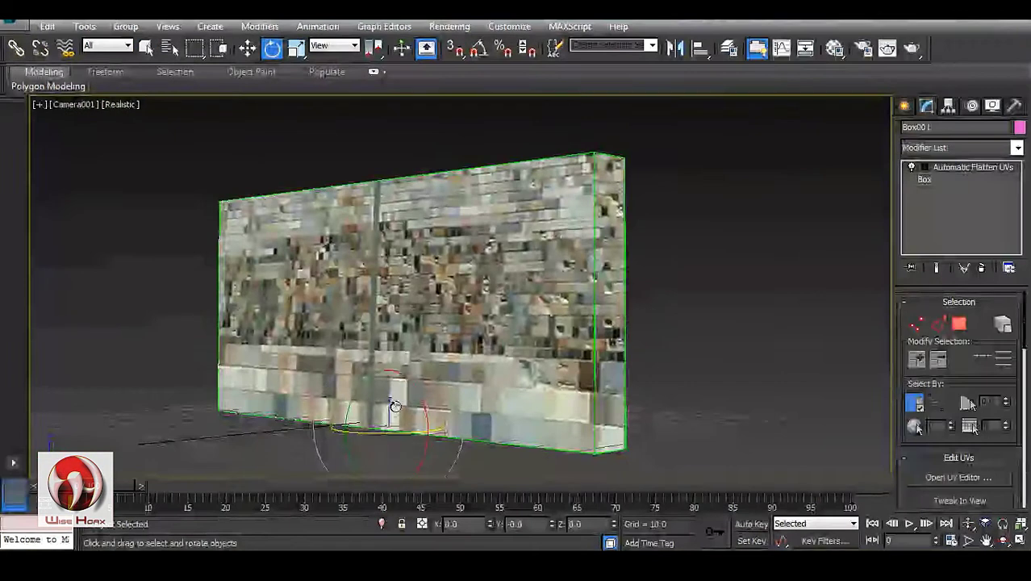
drag(394, 405, 481, 410)
mouse_move(409, 408)
mouse_down()
mouse_move(361, 407)
mouse_move(399, 396)
mouse_move(427, 403)
mouse_up()
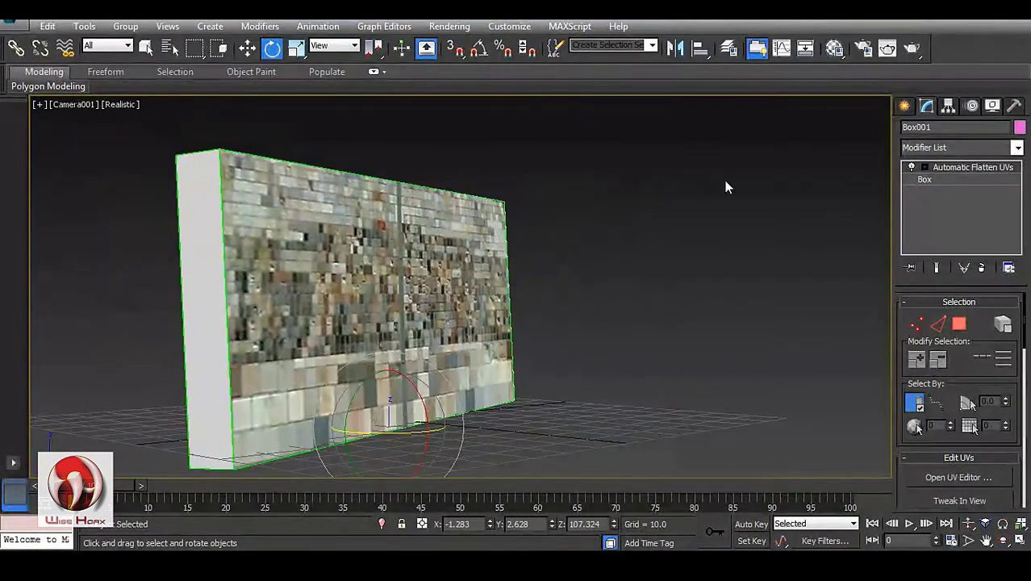
click(887, 49)
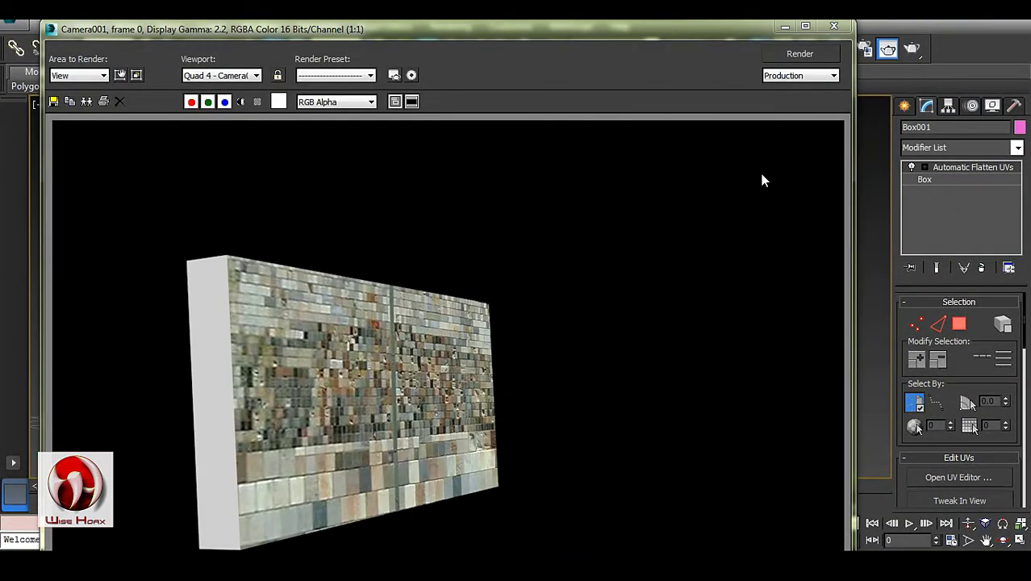
click(834, 27)
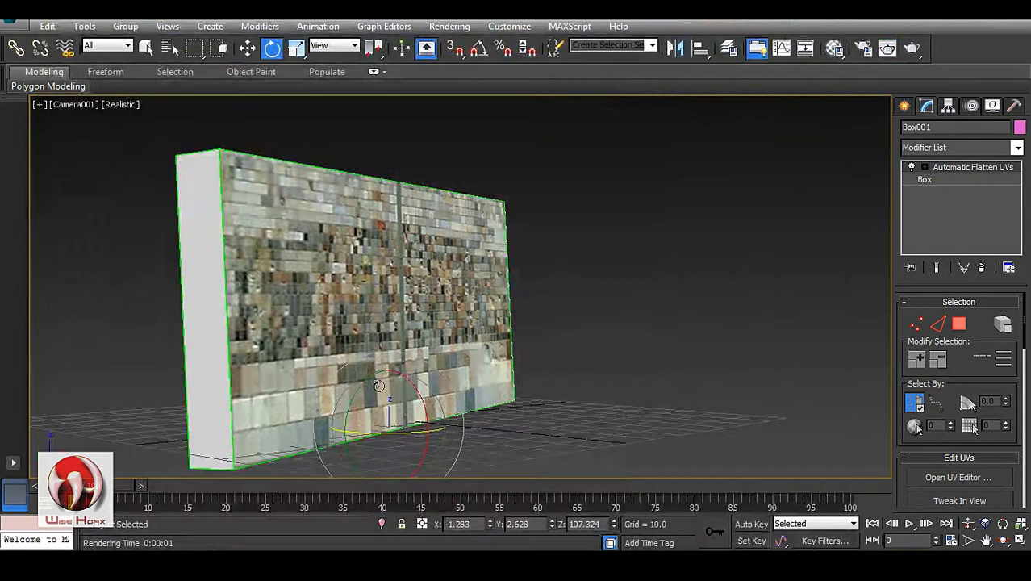
mouse_move(380, 402)
mouse_down()
mouse_move(306, 399)
mouse_move(376, 392)
mouse_up()
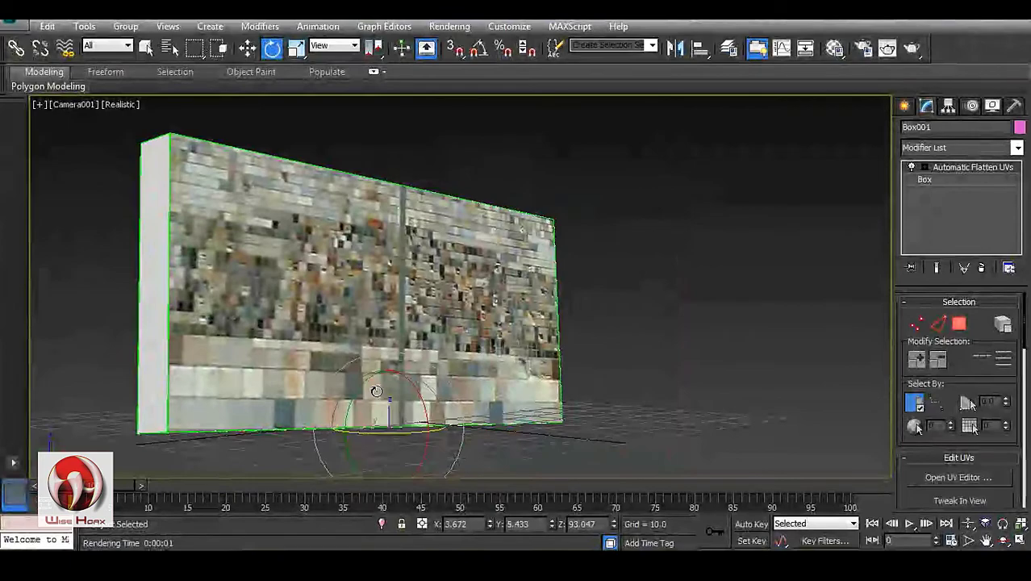